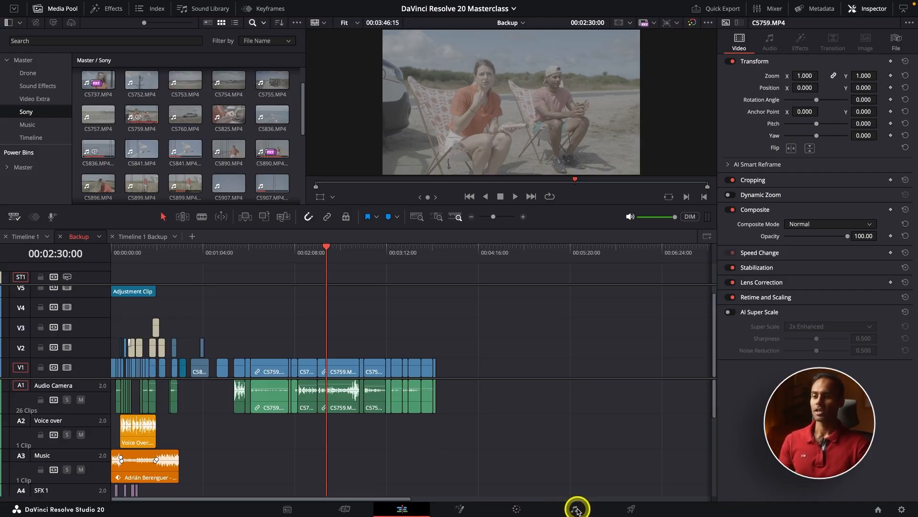
Switch to the Fairlight page and move the playhead to about one second into the timeline
click(577, 509)
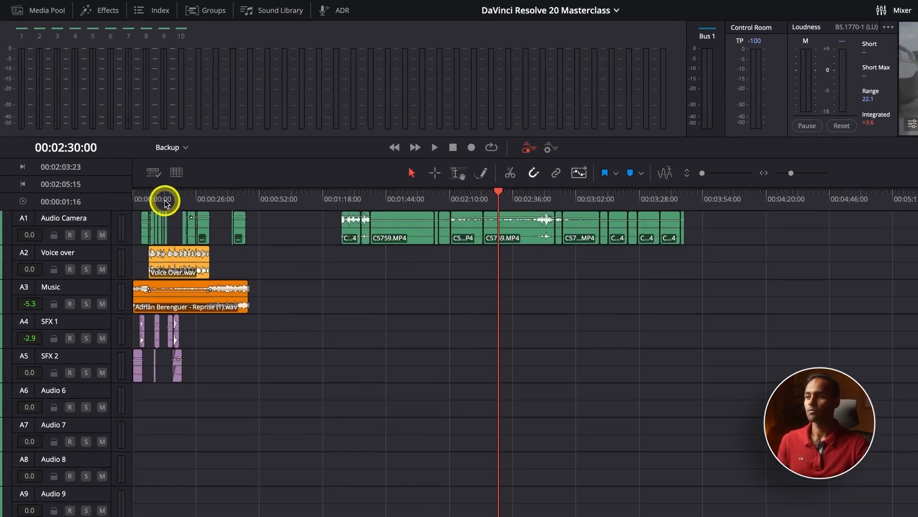
drag(165, 201, 136, 202)
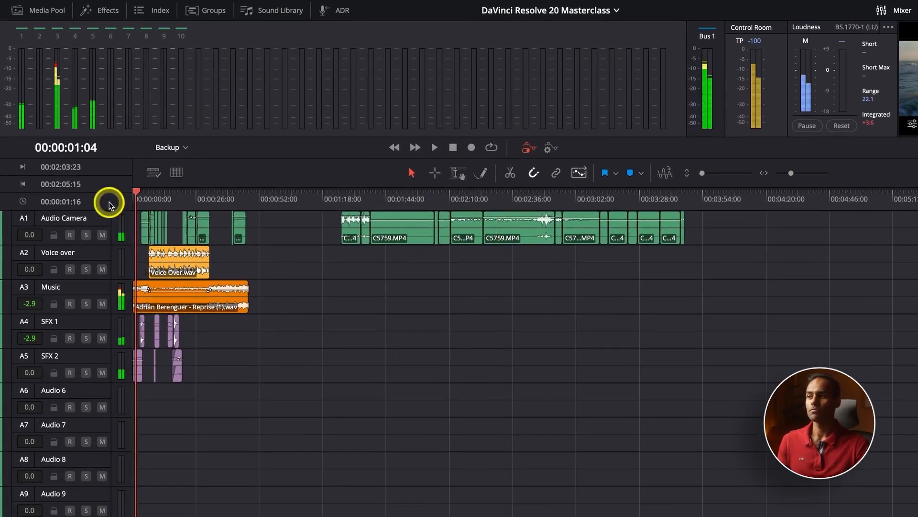
scroll(308, 303, up, 3)
Increase the heights of the Music, Audio Camera and Voice over tracks so their waveforms are easier to read
drag(125, 313, 110, 390)
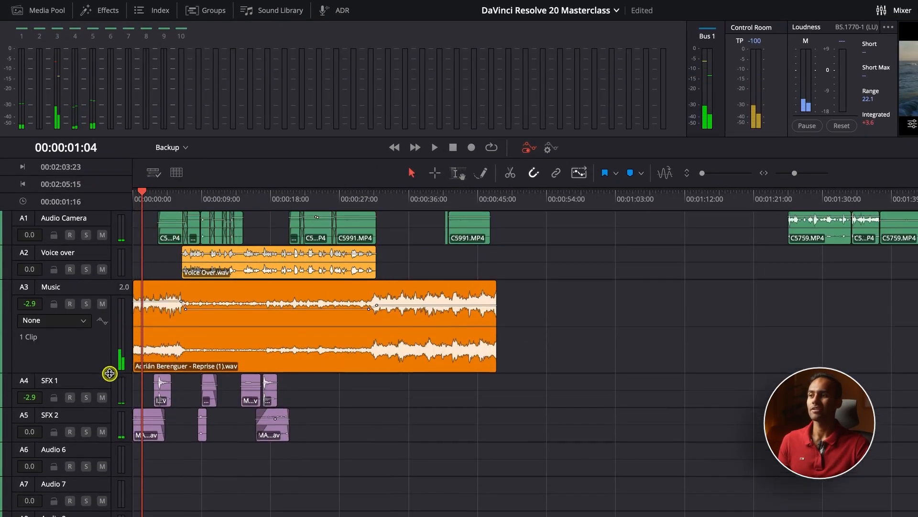
drag(110, 245, 93, 314)
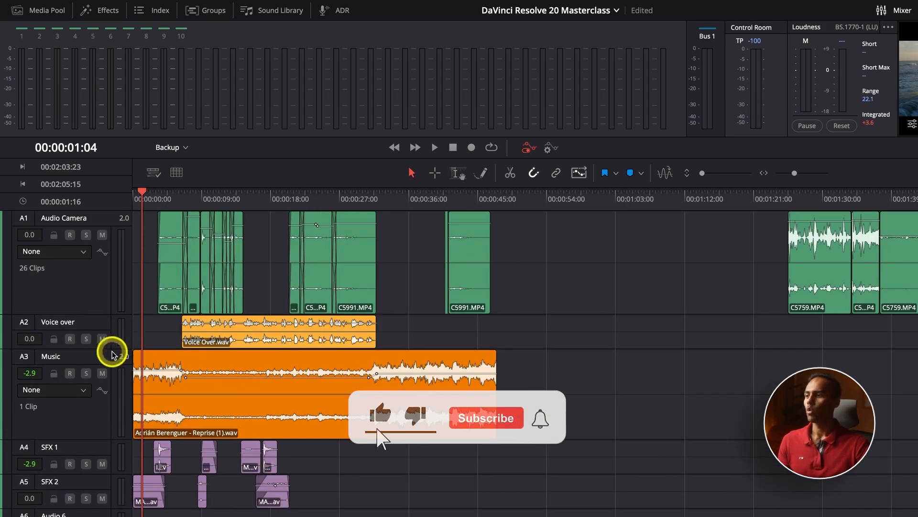
drag(111, 349, 98, 412)
scroll(379, 369, up, 2)
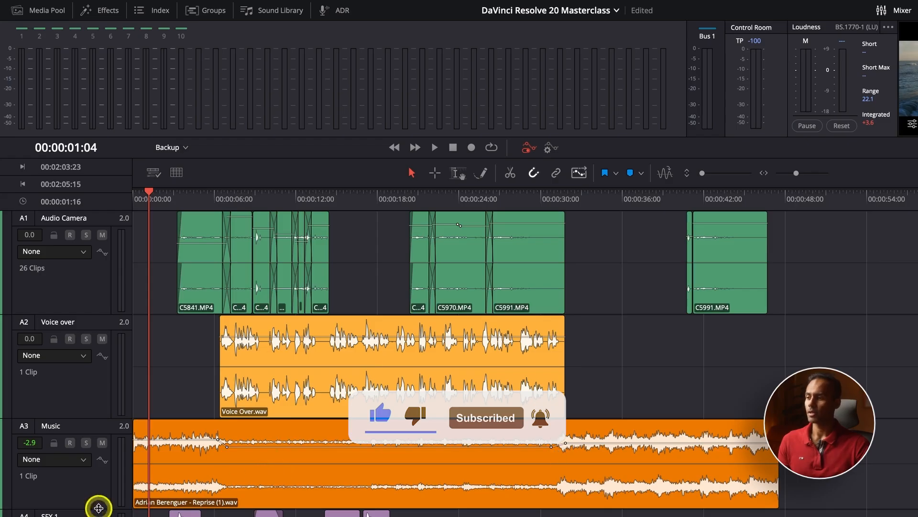
drag(115, 508, 115, 498)
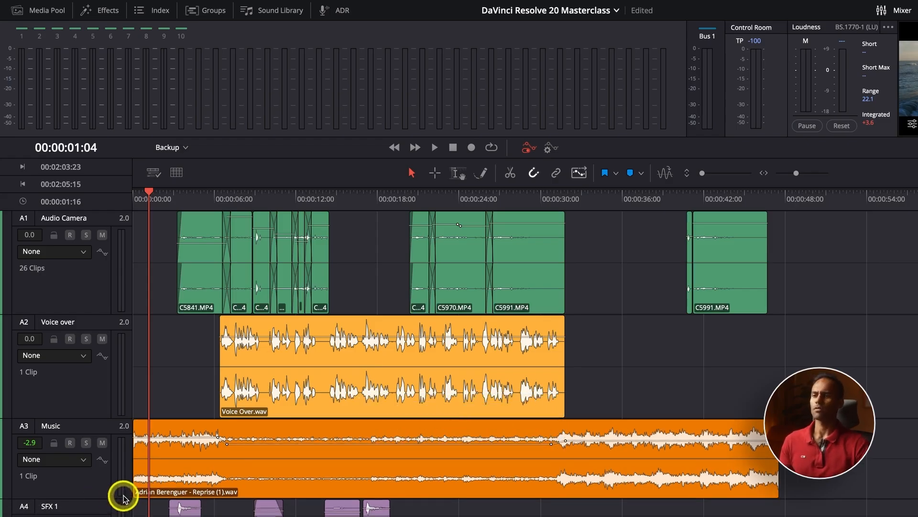
Reduce the height of the Audio Camera track
scroll(162, 453, down, 3)
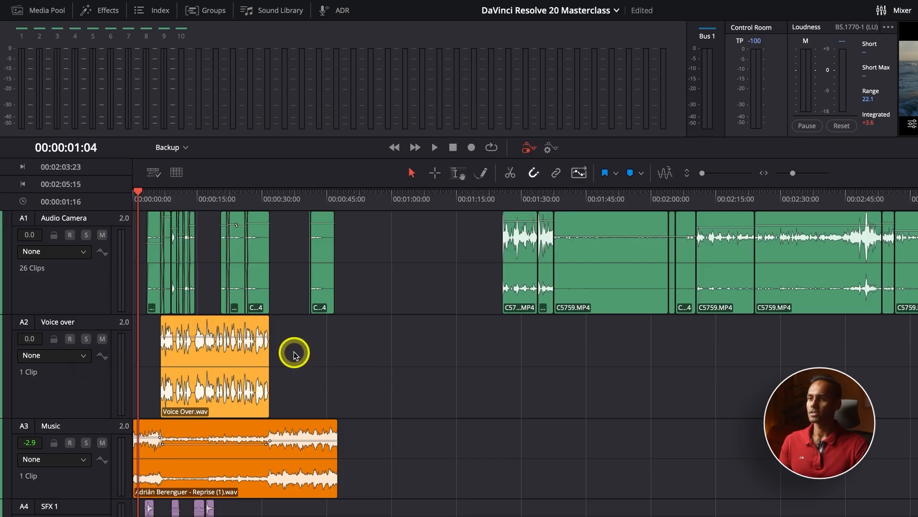
key(super+equal)
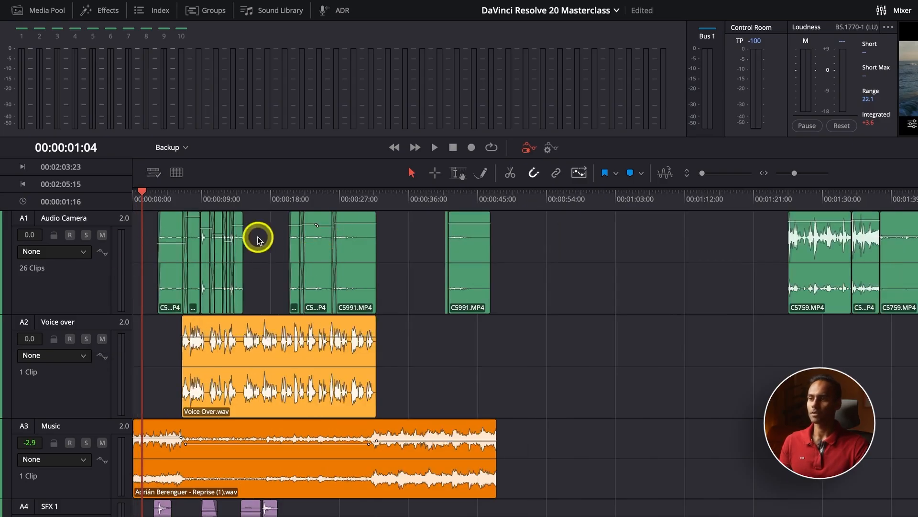
drag(117, 318, 109, 256)
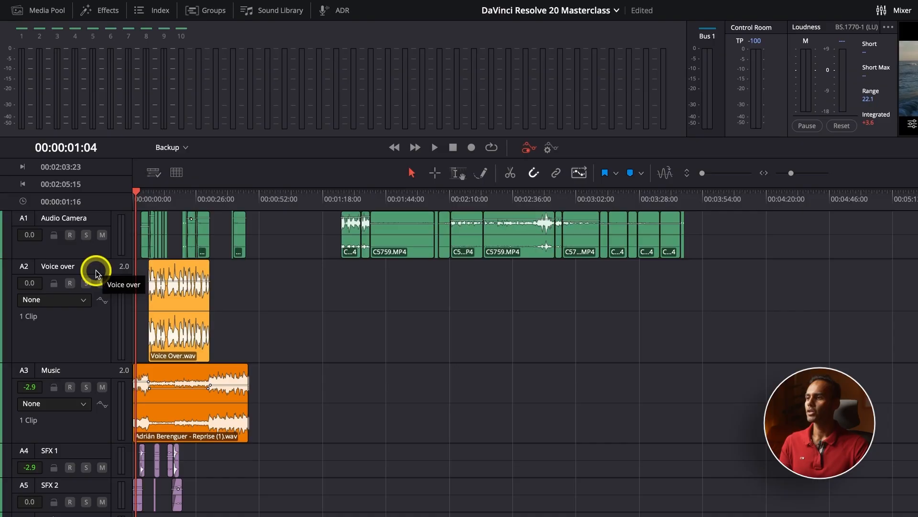
Select the Voice over track, widen the mixer to show more channel strips, and solo the track
click(95, 272)
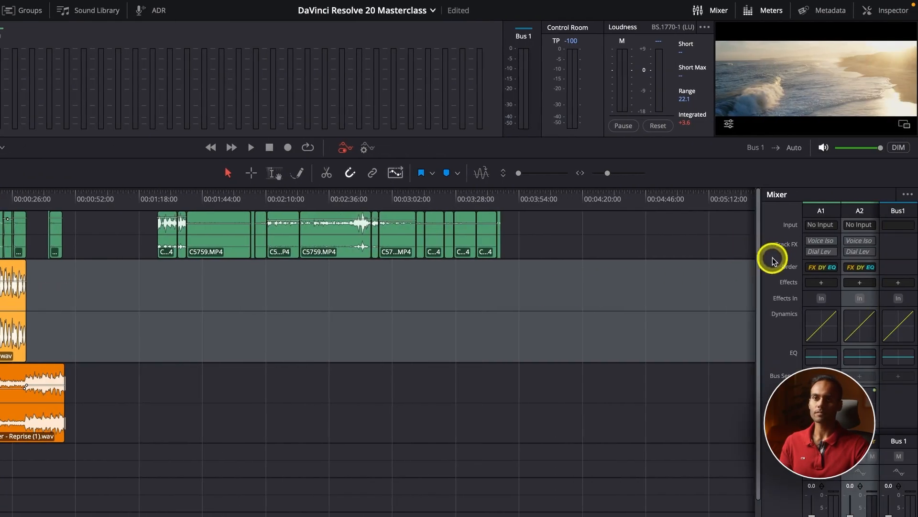
drag(762, 265, 625, 272)
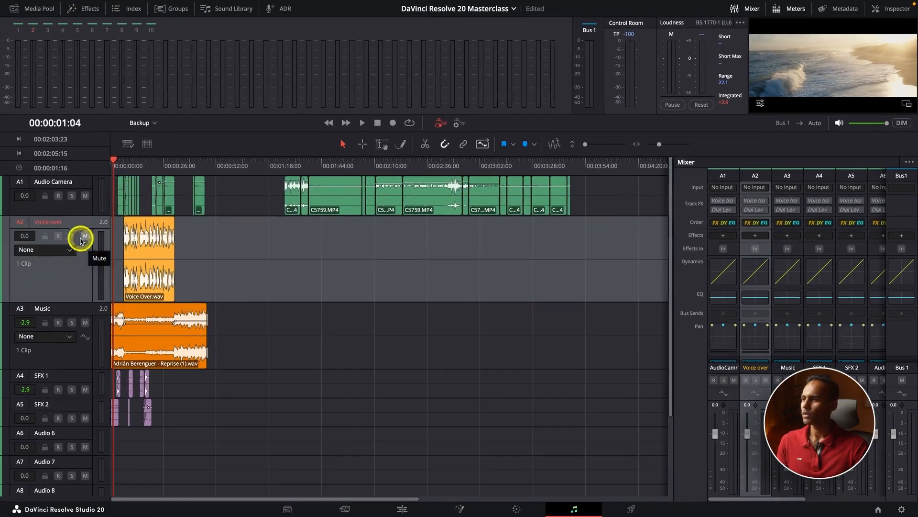
click(73, 236)
Play the opening of the Voice Over clip and return the playhead to the clip's beginning
drag(122, 169, 122, 168)
key(super+equal)
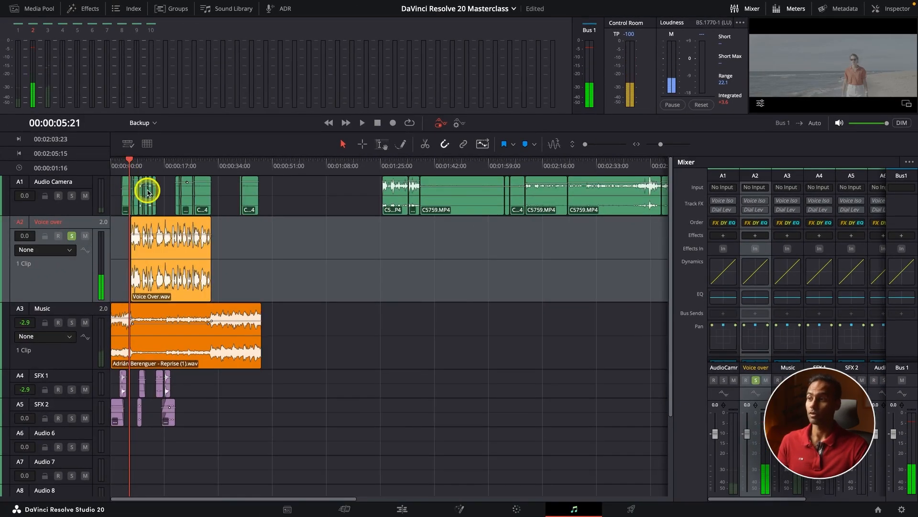
click(194, 250)
key(space)
key(XF86AudioRaiseVolume)
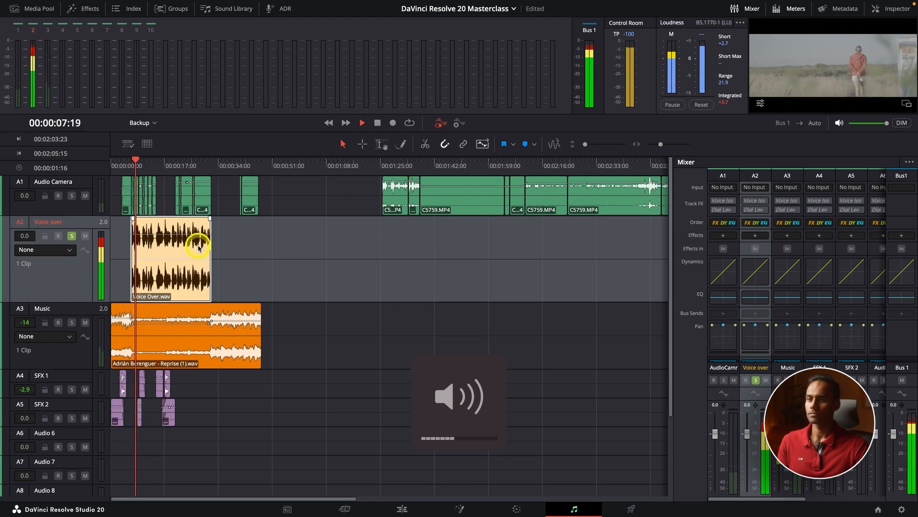
key(space)
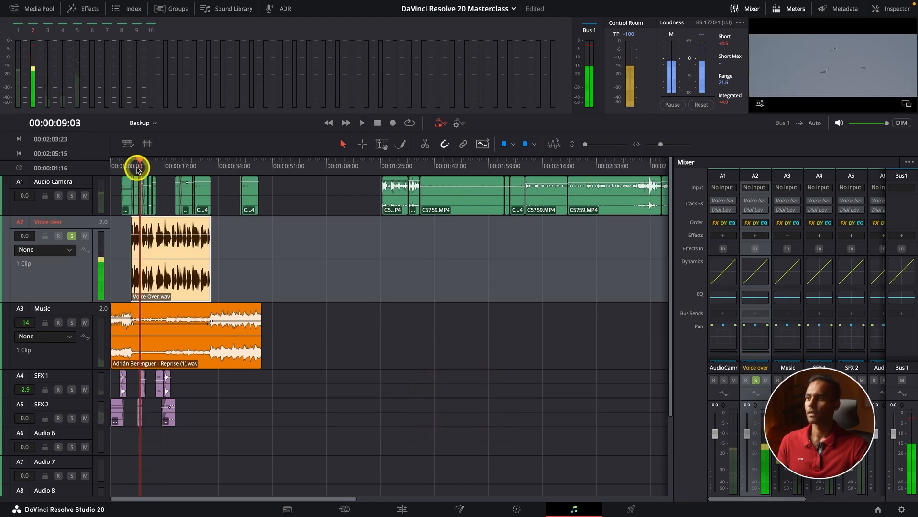
drag(137, 168, 130, 169)
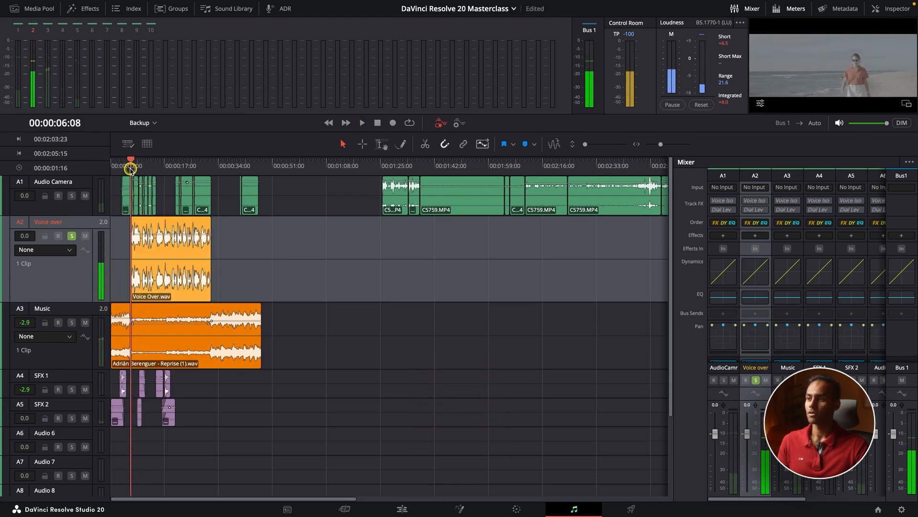
Add the Fairlight FX De-Esser from the Restoration effects to the Voice over track
scroll(763, 295, down, 3)
scroll(763, 296, up, 3)
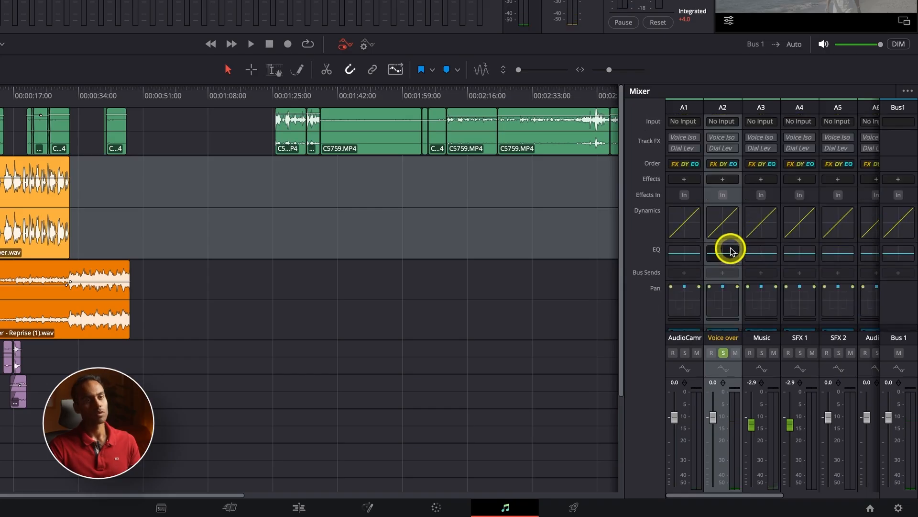
click(722, 179)
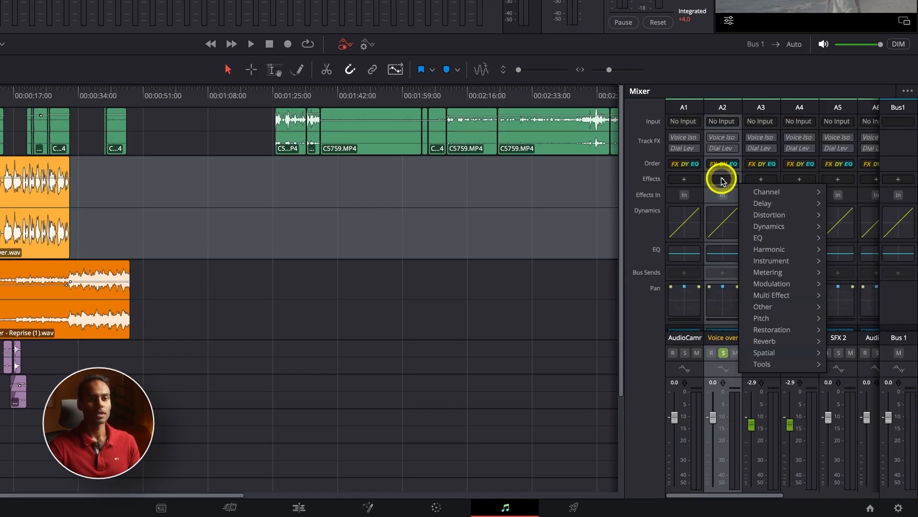
mouse_move(777, 340)
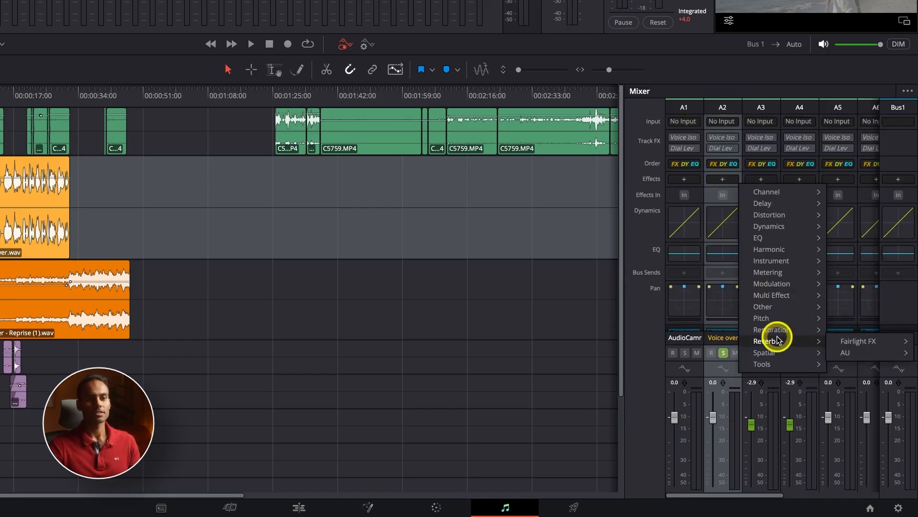
mouse_move(817, 332)
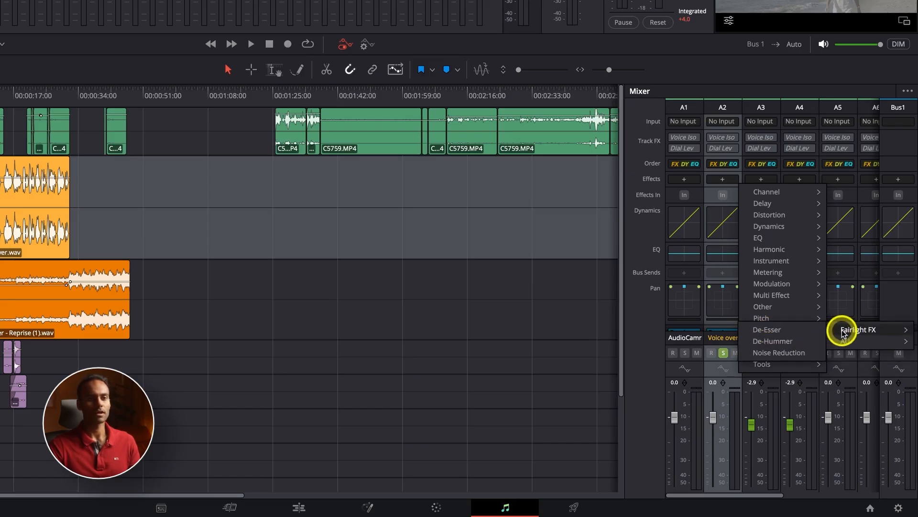
click(790, 330)
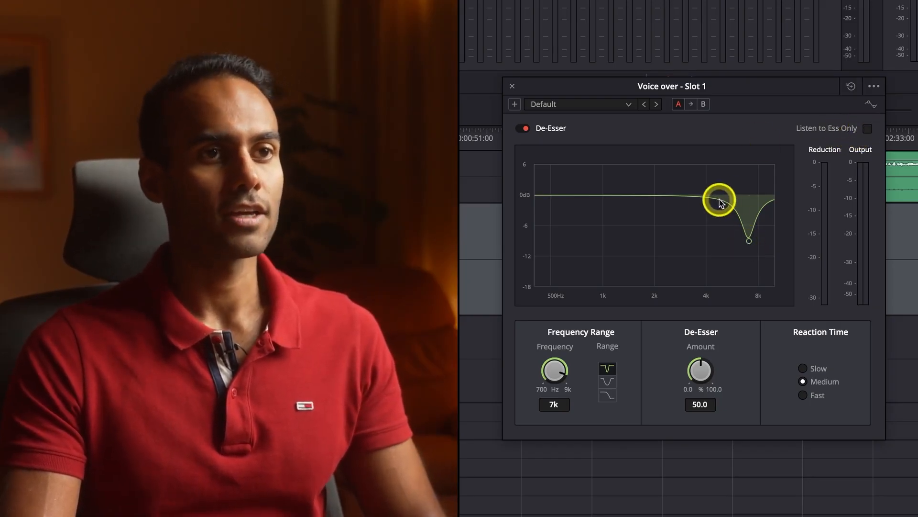
Audition the voice-over with Listen to Ess Only enabled and turn that option off again
click(867, 129)
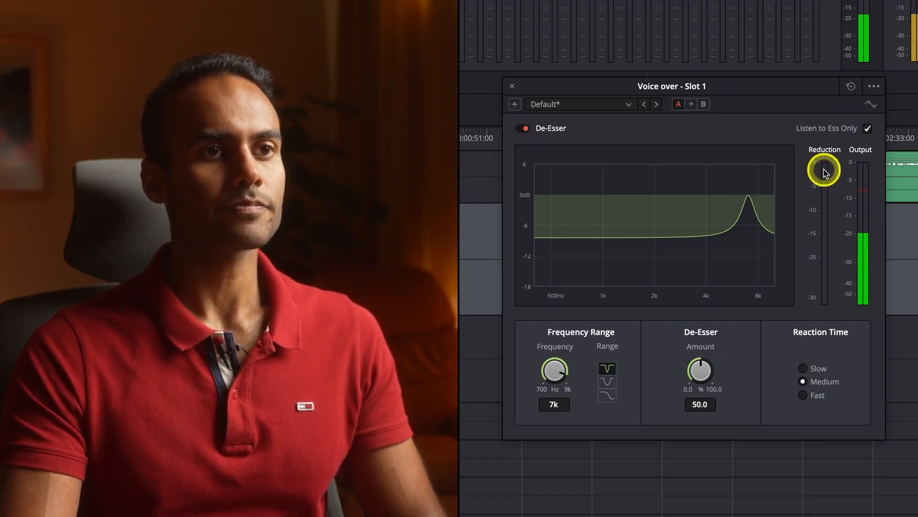
click(868, 129)
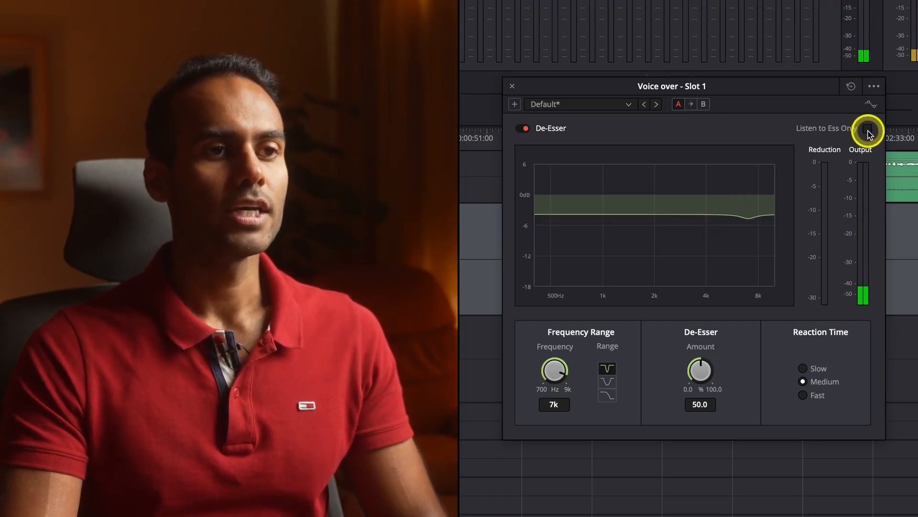
Adjust the De-Esser during playback to a frequency of about 6.72k Hz and an amount of about 59.7%
mouse_move(749, 243)
mouse_down()
mouse_move(748, 279)
mouse_move(750, 254)
mouse_up()
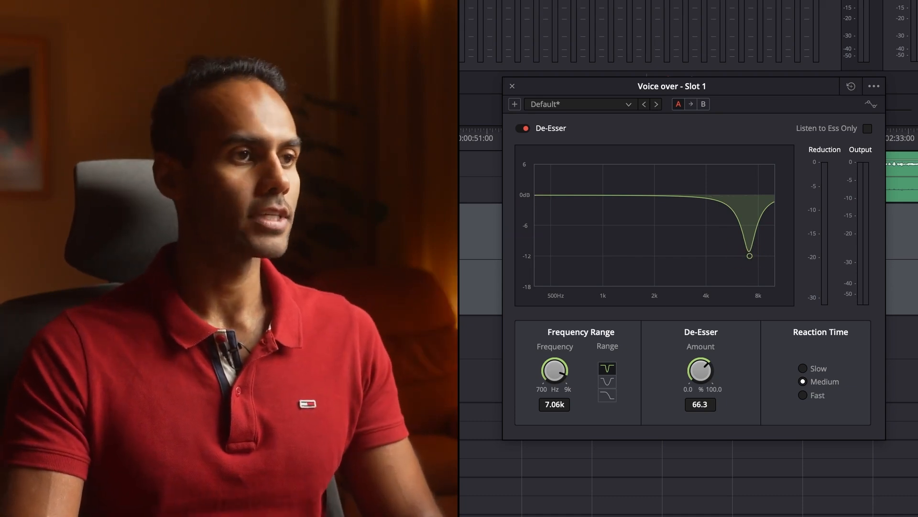
key(space)
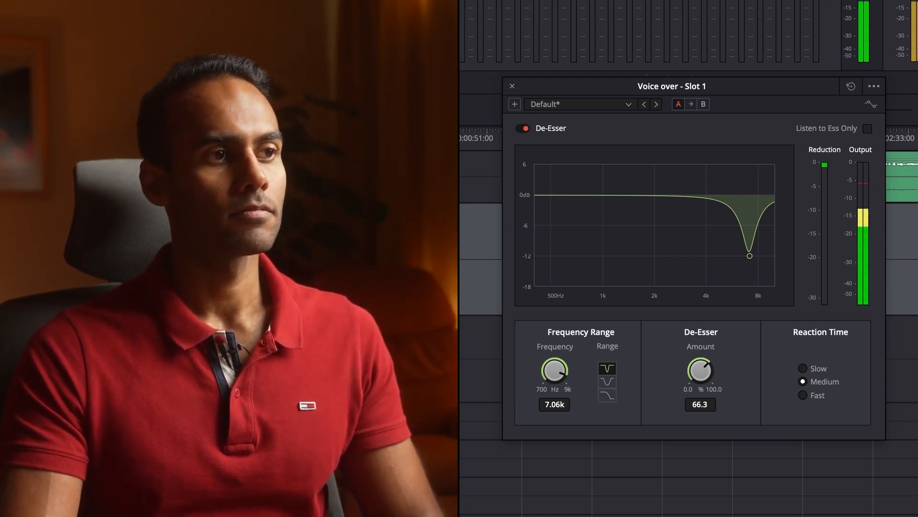
drag(750, 255, 743, 265)
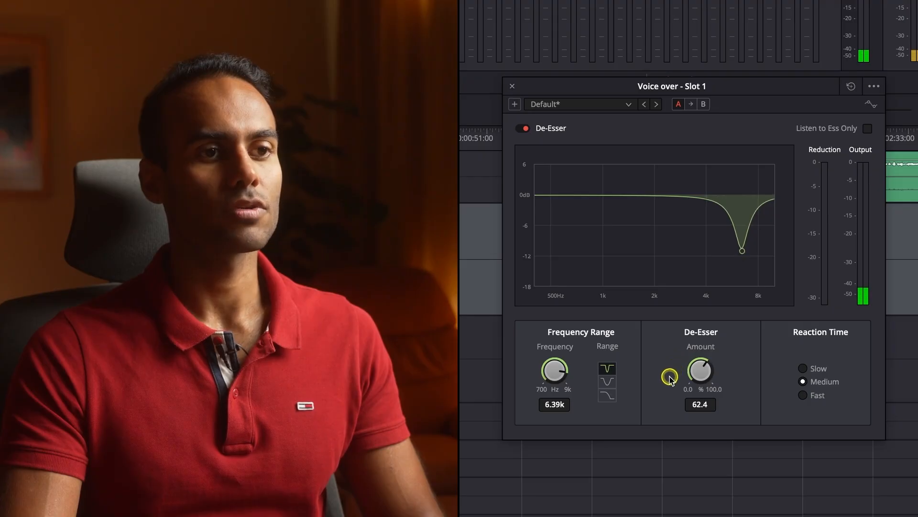
mouse_move(670, 377)
mouse_down()
mouse_move(824, 401)
mouse_move(665, 371)
mouse_up()
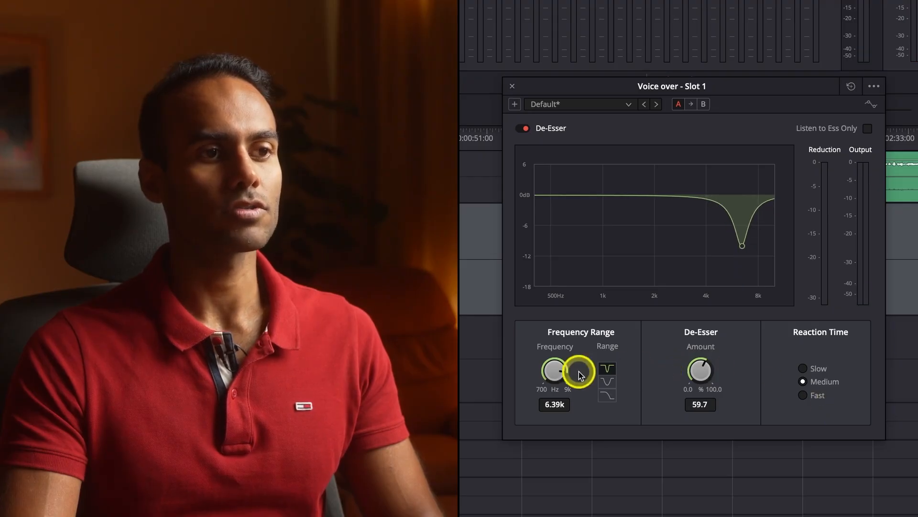
mouse_move(560, 375)
mouse_down()
mouse_move(556, 382)
mouse_move(570, 379)
mouse_up()
Try the wide-notch and shelf range shapes in the De-Esser and return to the narrow notch
click(607, 381)
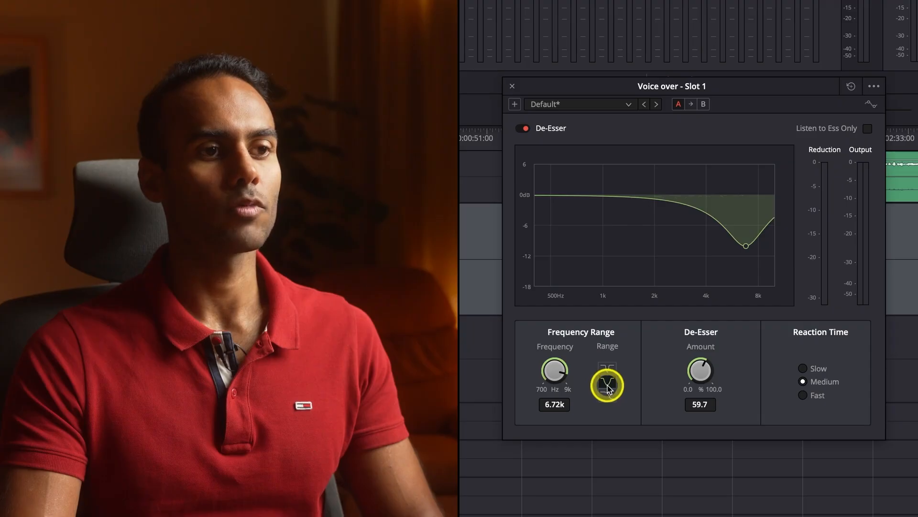
click(607, 394)
click(606, 367)
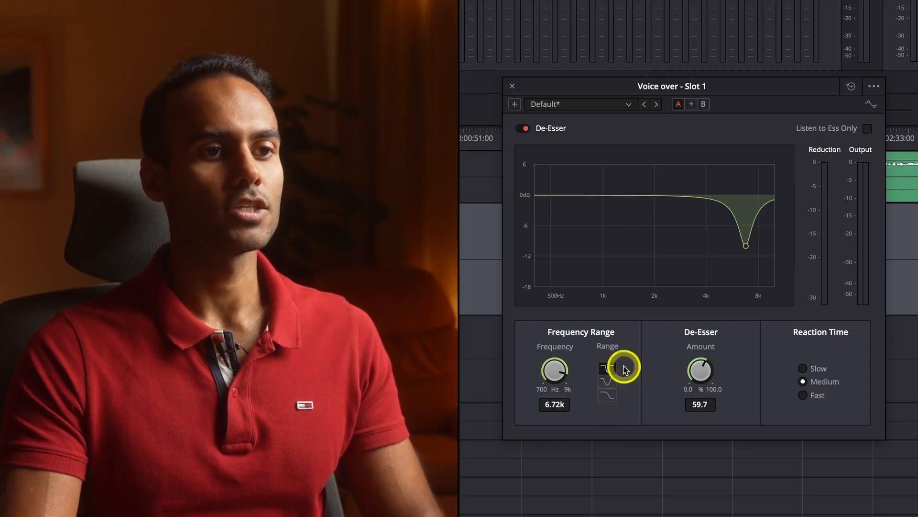
Fine-tune the De-Esser to a frequency of about 6.66k Hz and an amount of about 72.2%, and close its window
mouse_move(748, 249)
mouse_down()
mouse_move(716, 258)
mouse_move(739, 258)
mouse_up()
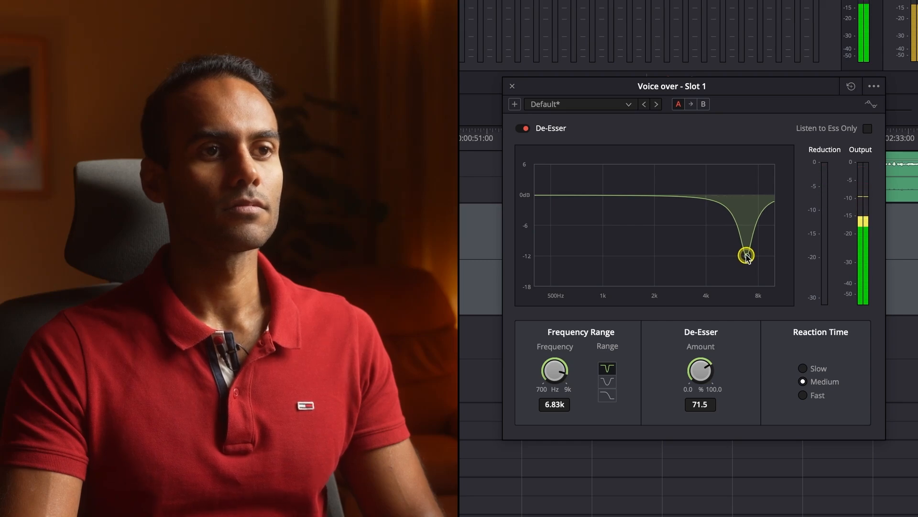
drag(748, 257, 745, 255)
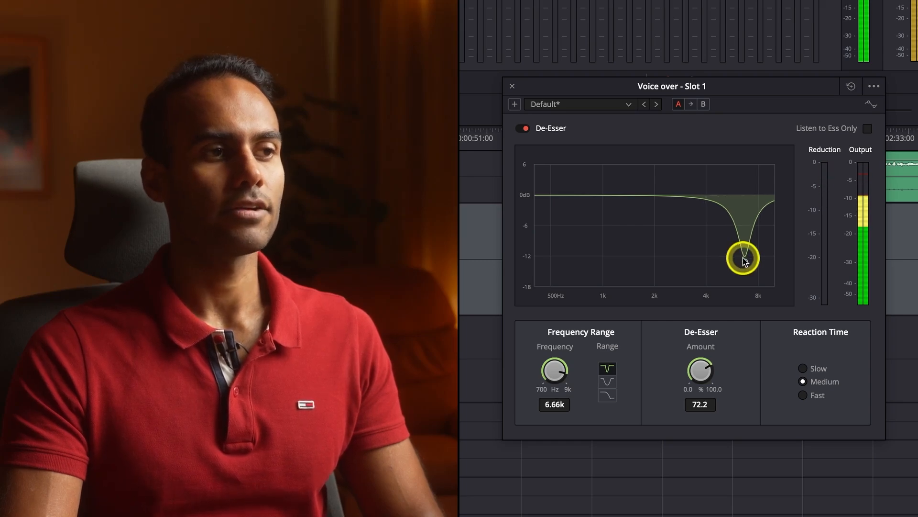
click(513, 87)
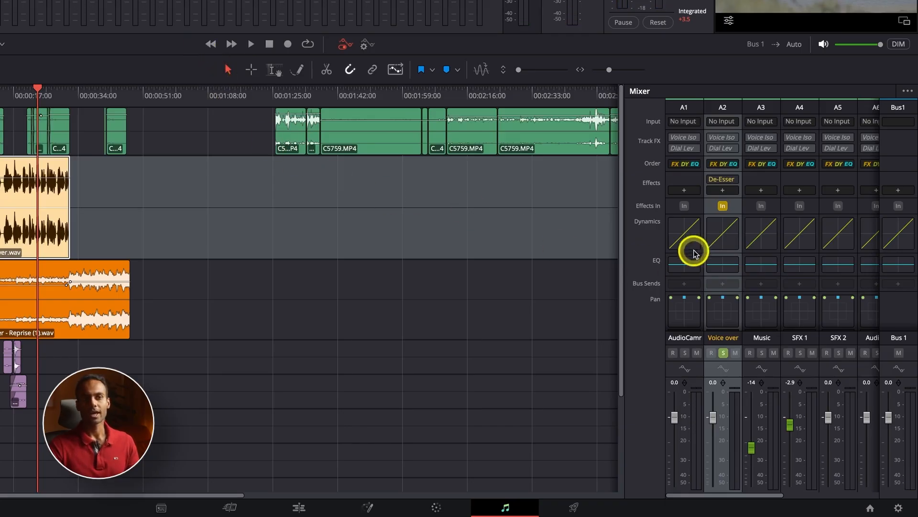
Reopen the De-Esser settings on the Voice over track to review them, and close the window
mouse_move(711, 184)
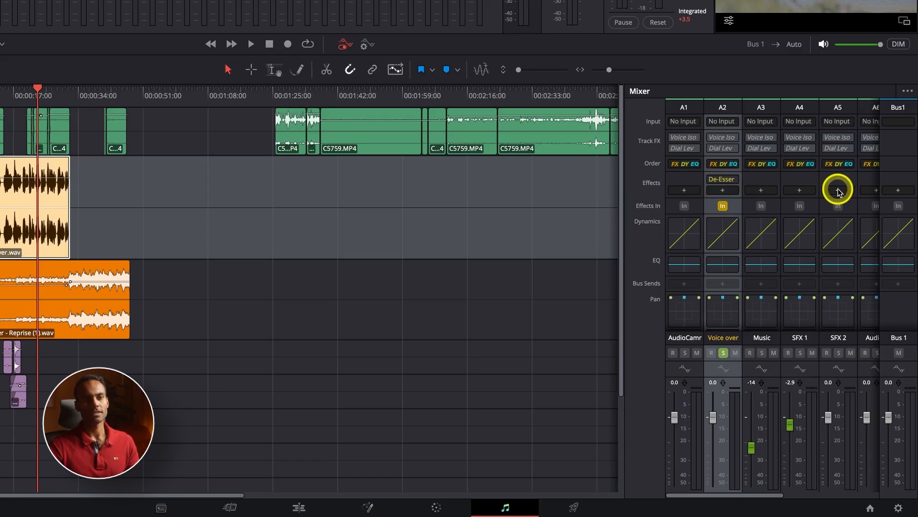
click(723, 180)
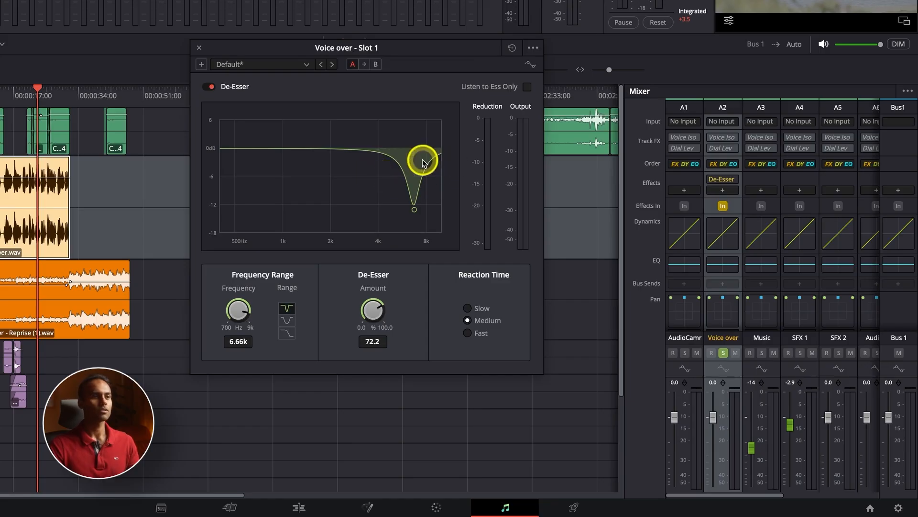
click(199, 48)
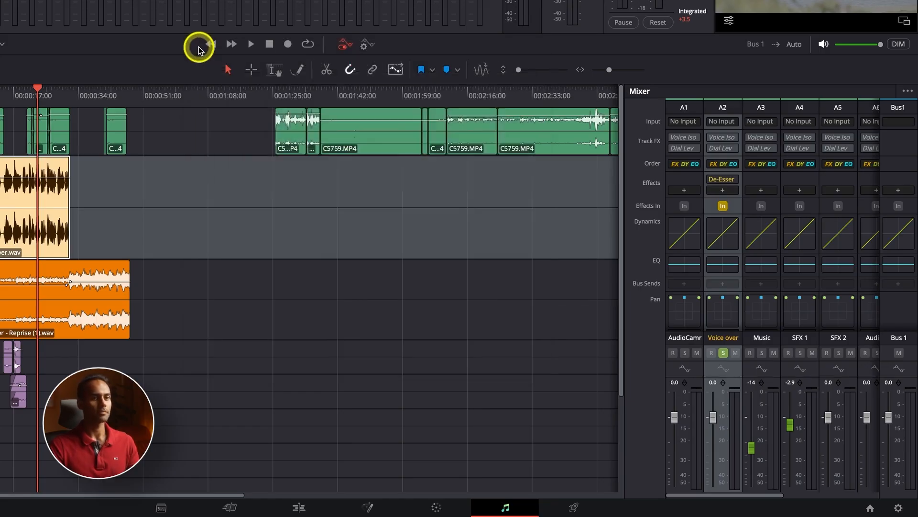
Add the Fairlight FX Soft Clipper from the dynamics effects to the Voice over track and load its Soft Drive preset
click(722, 190)
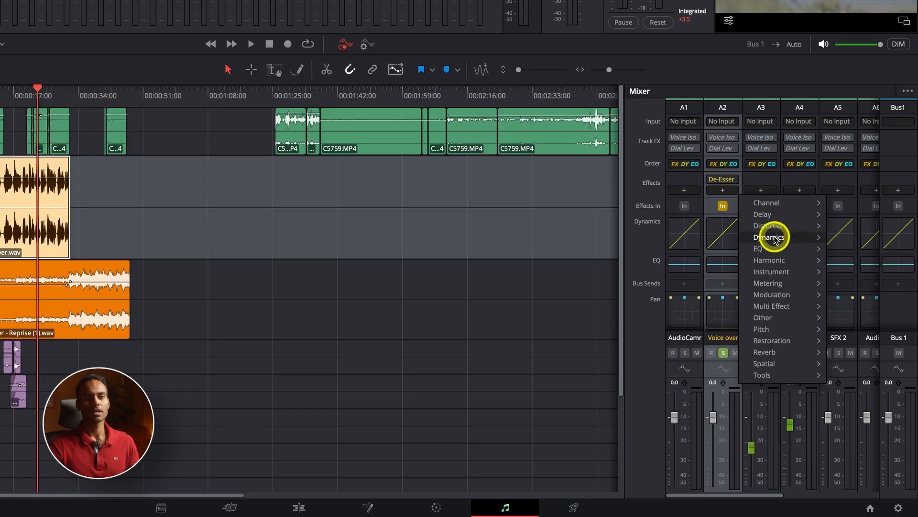
mouse_move(770, 237)
mouse_move(885, 239)
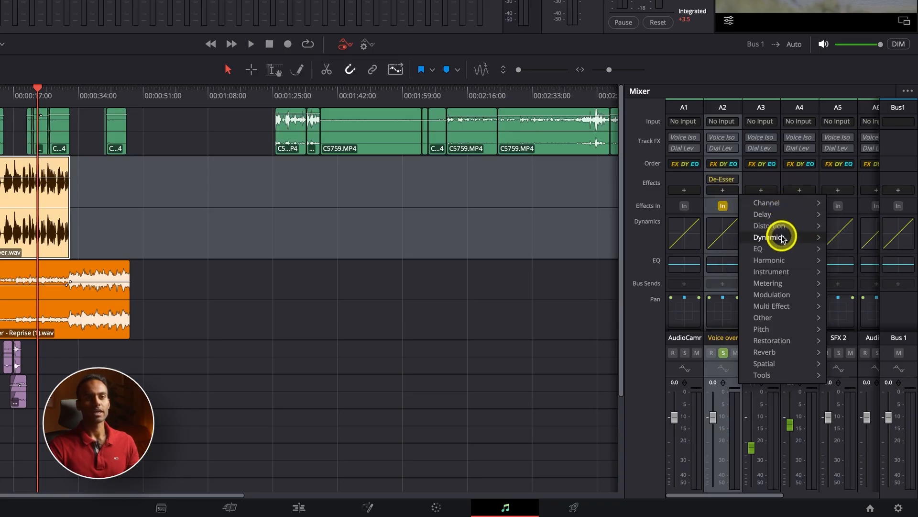
mouse_move(857, 239)
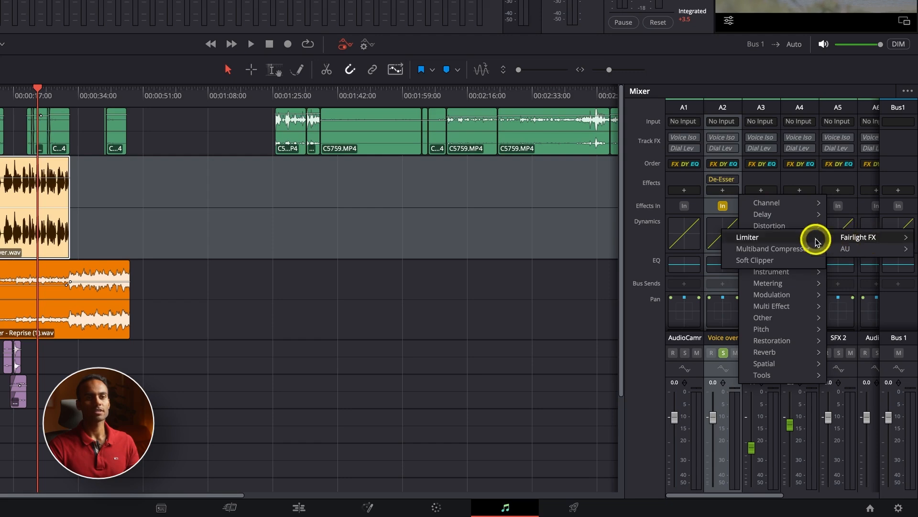
click(773, 261)
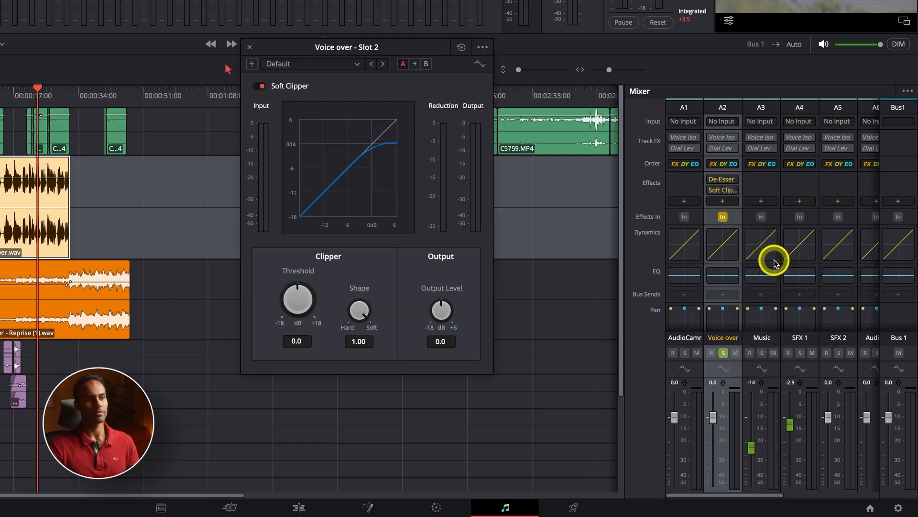
click(324, 63)
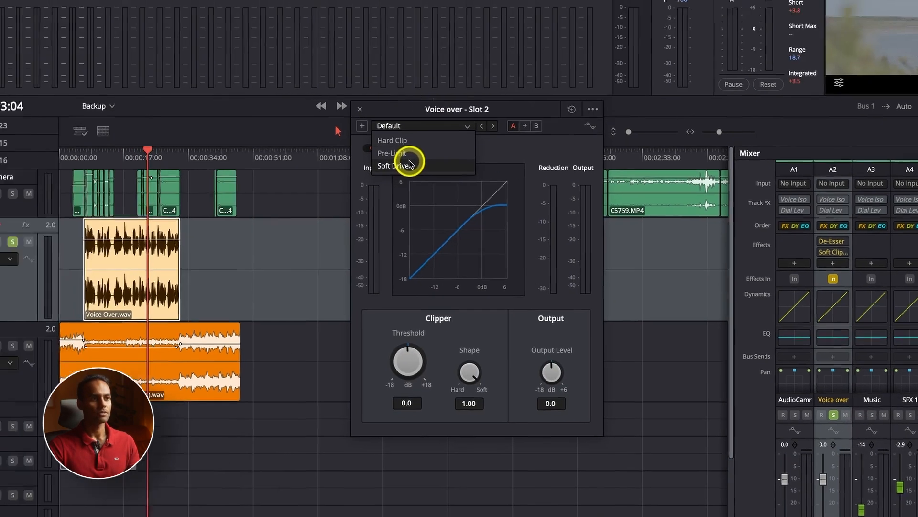
click(295, 100)
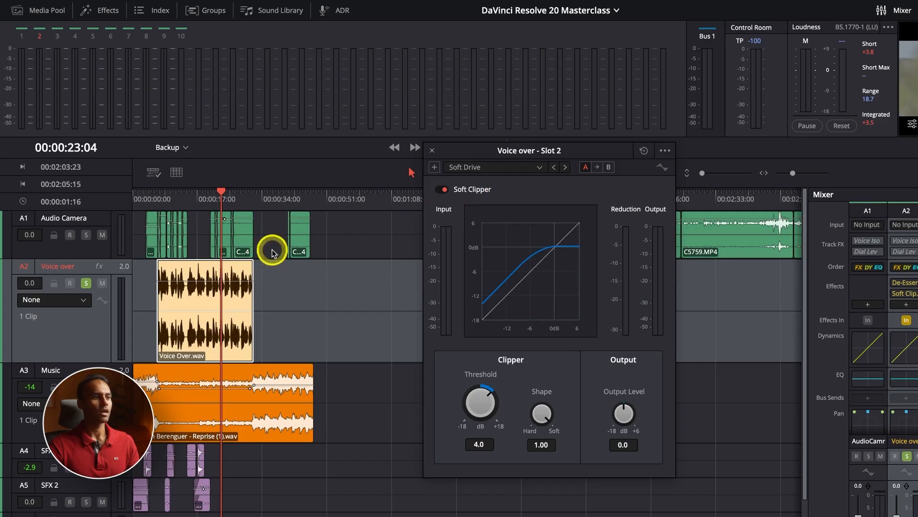
Play the start of the voice-over with the Soft Clipper disabled and enabled to compare the sound, and close its window
drag(165, 209, 153, 205)
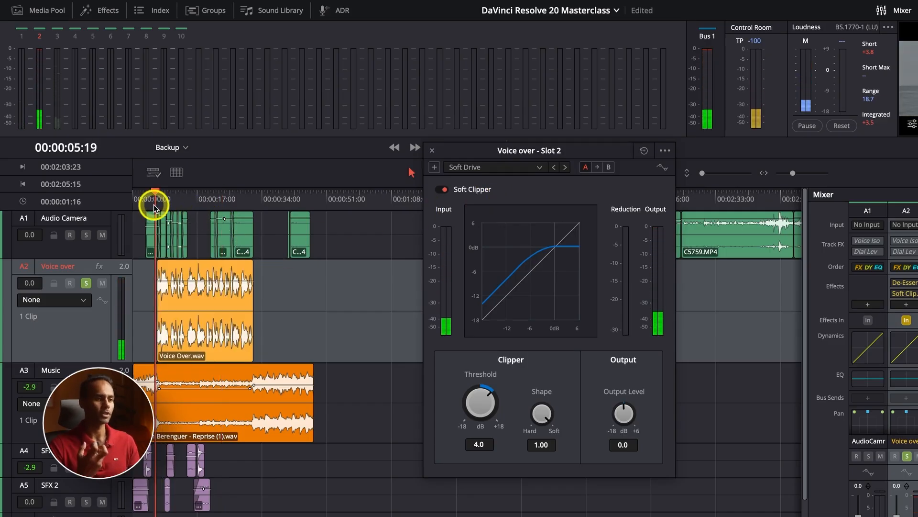
key(space)
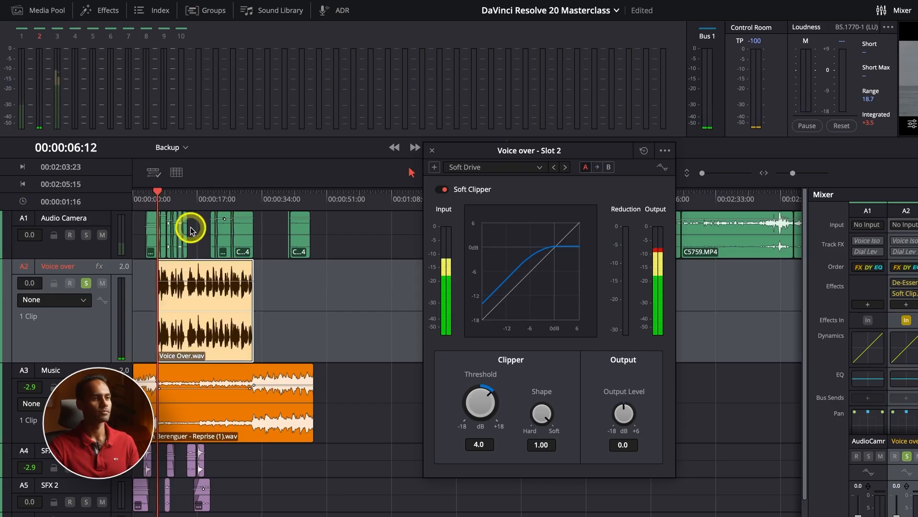
click(441, 191)
key(space)
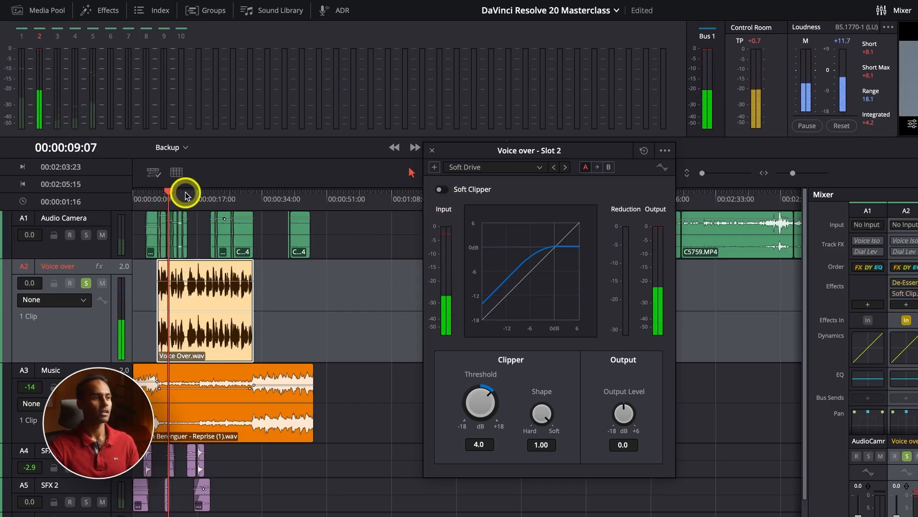
drag(160, 199, 154, 202)
key(space)
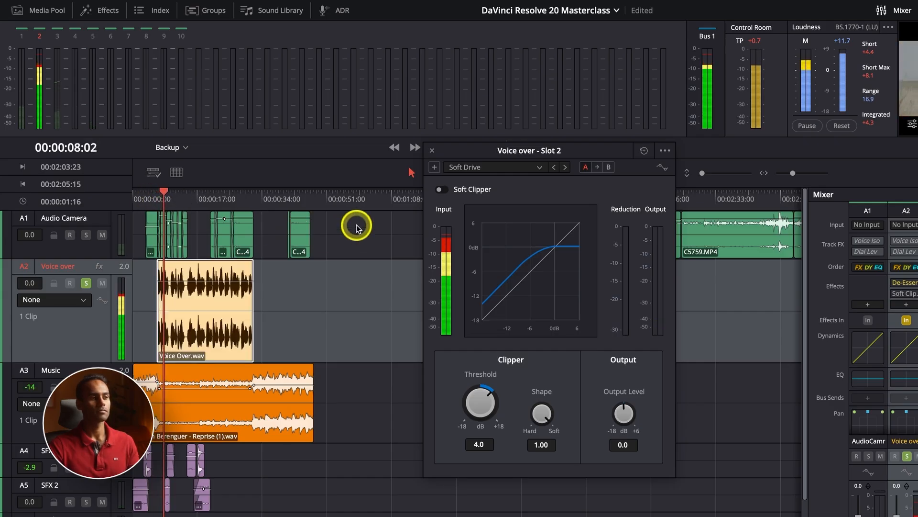
key(space)
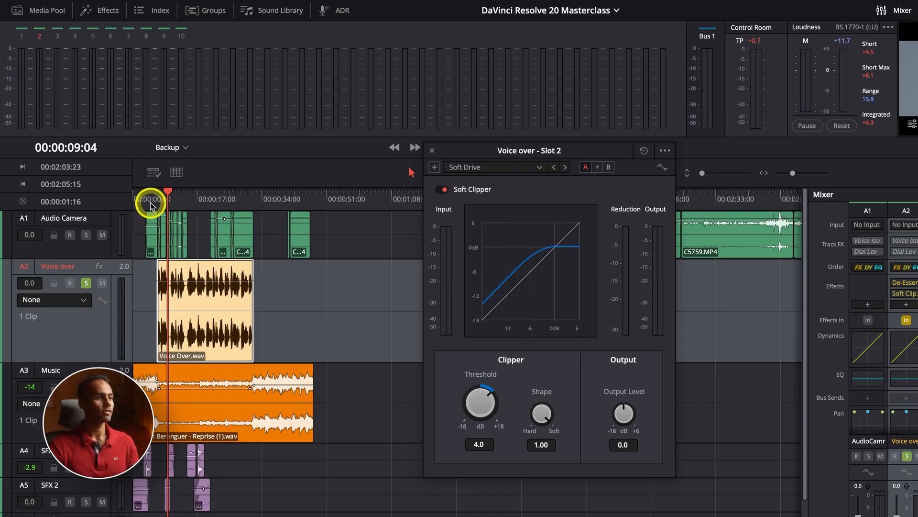
drag(150, 201, 154, 202)
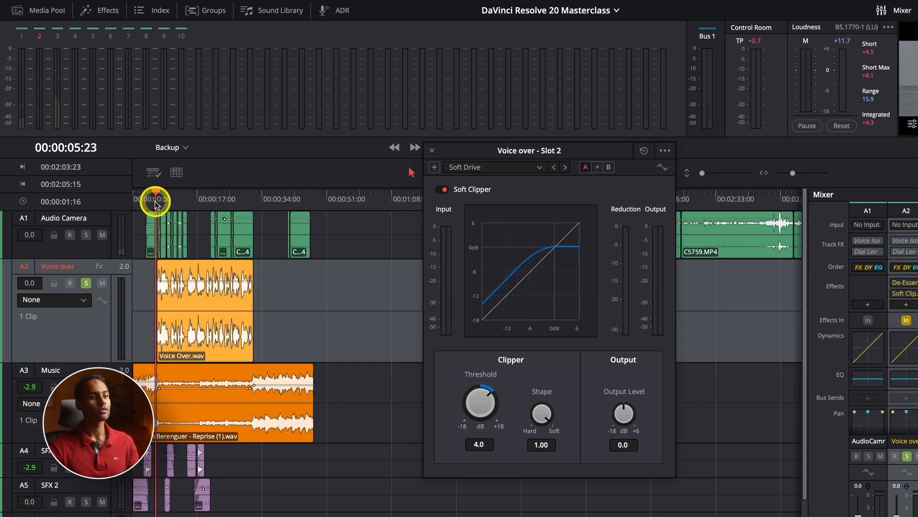
key(space)
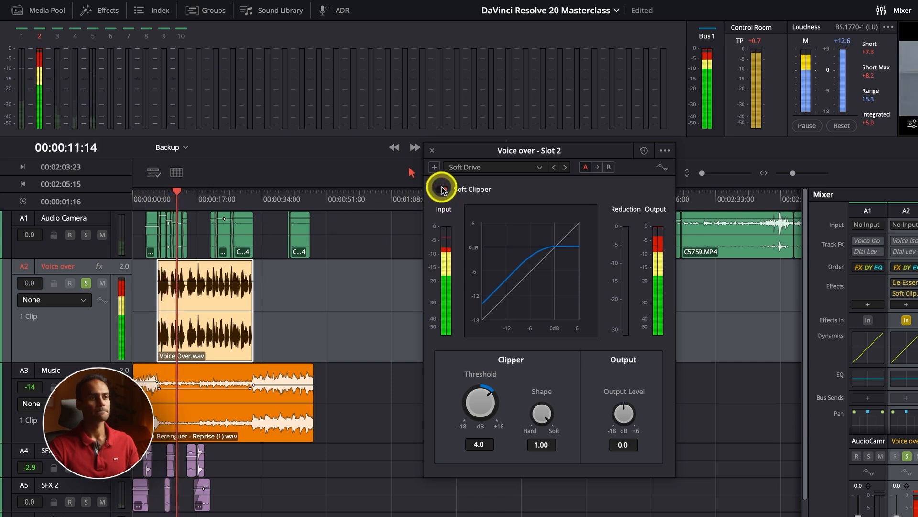
click(433, 151)
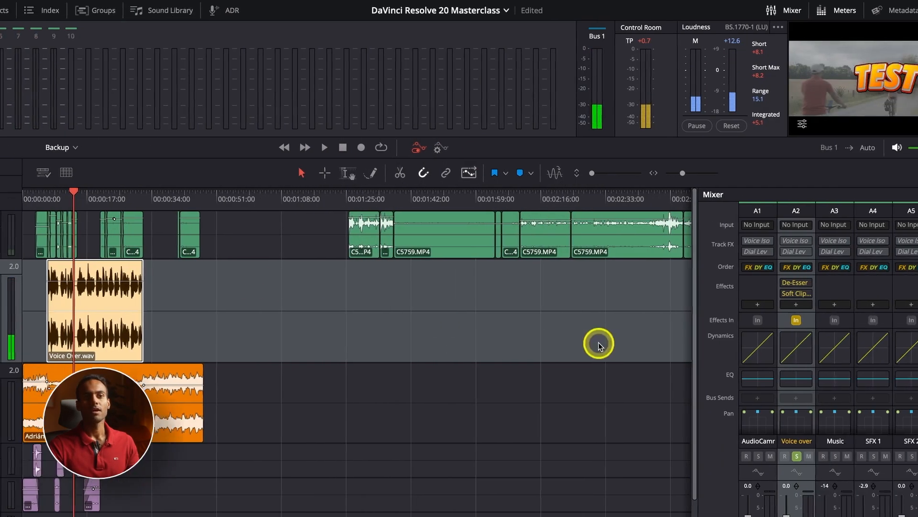
Open the Equalizer of the Voice over track and move its window clear of the track headers
scroll(803, 320, down, 3)
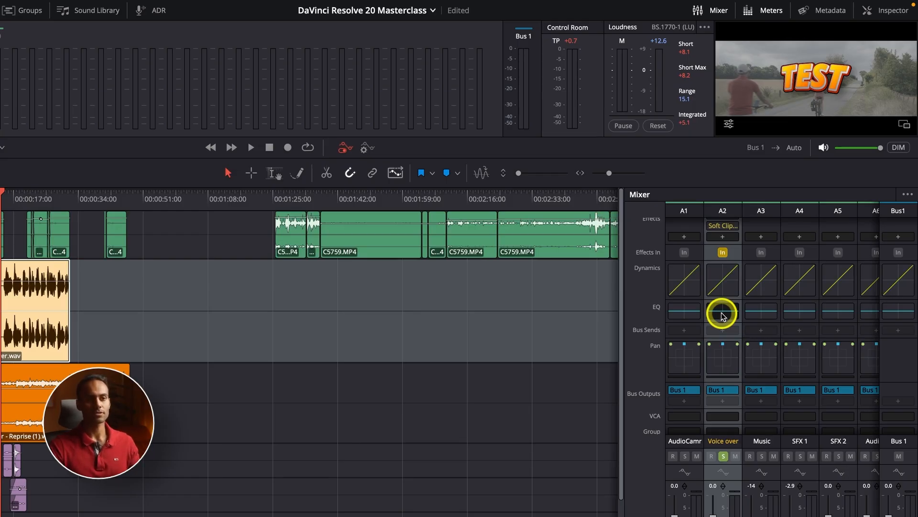
click(721, 314)
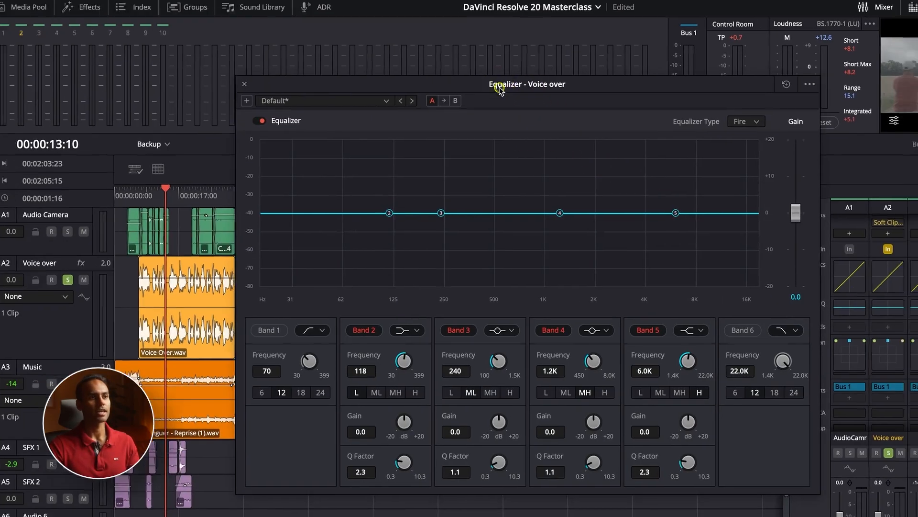
drag(514, 90, 634, 105)
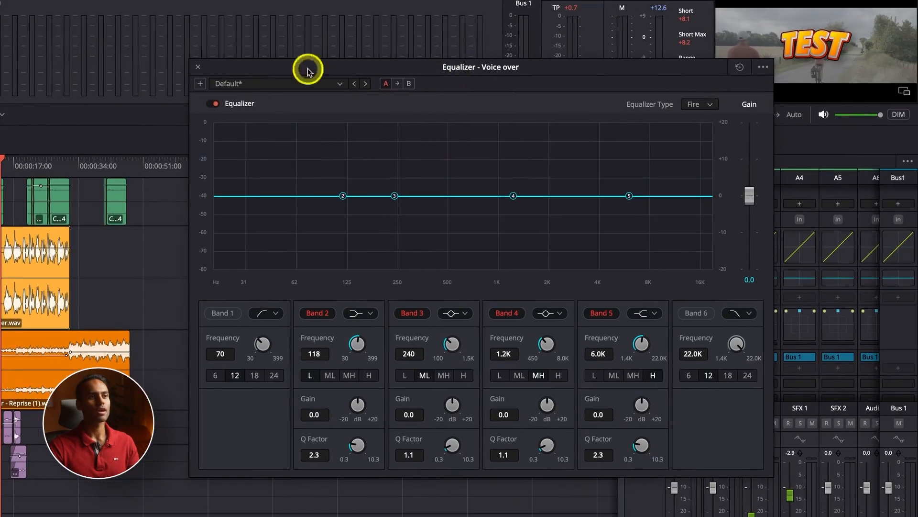
Try the DJI Mic 2 equalizer preset on the Voice over track and reset the equalizer
click(339, 84)
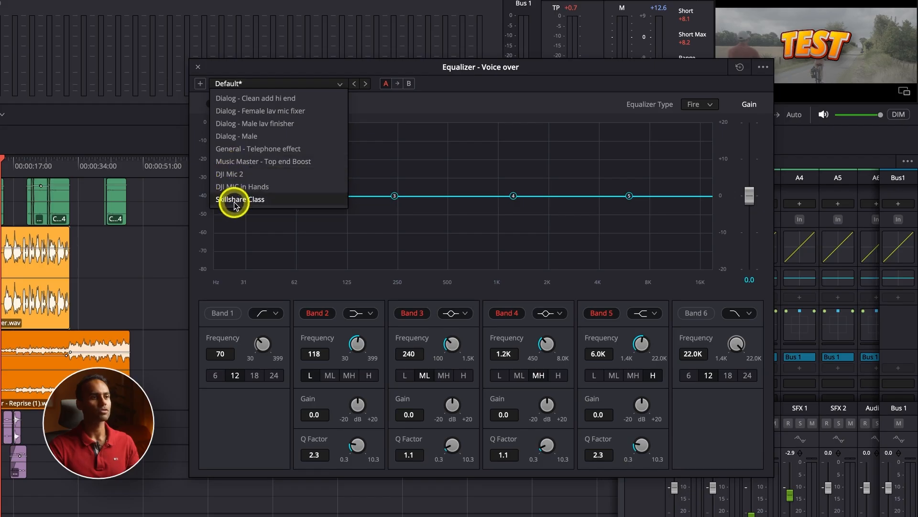
click(233, 176)
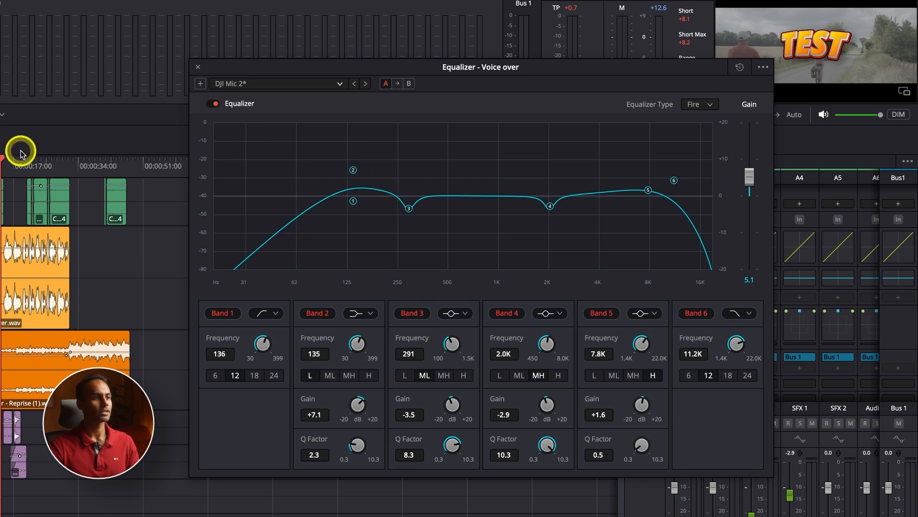
click(312, 84)
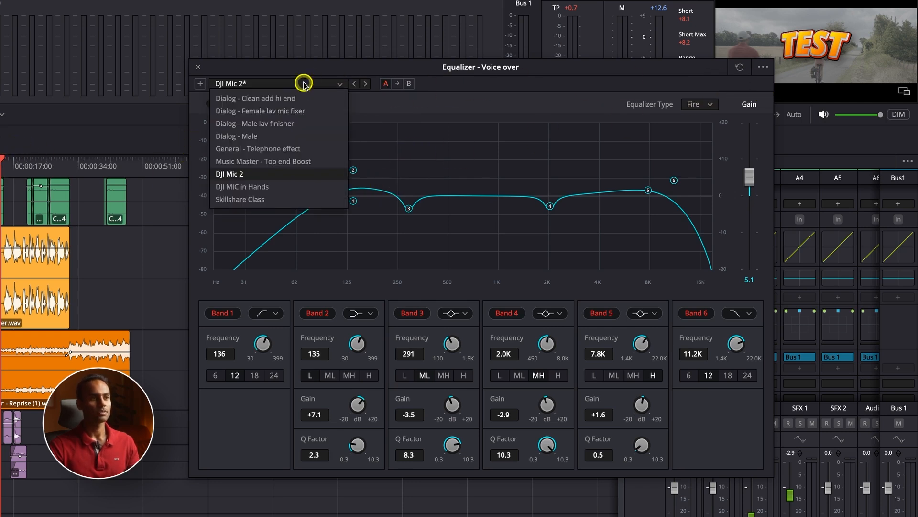
click(434, 104)
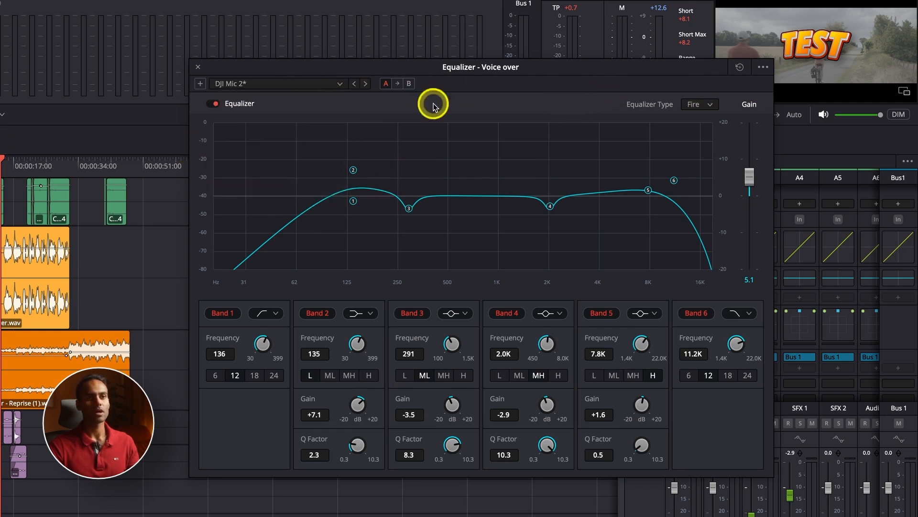
click(739, 70)
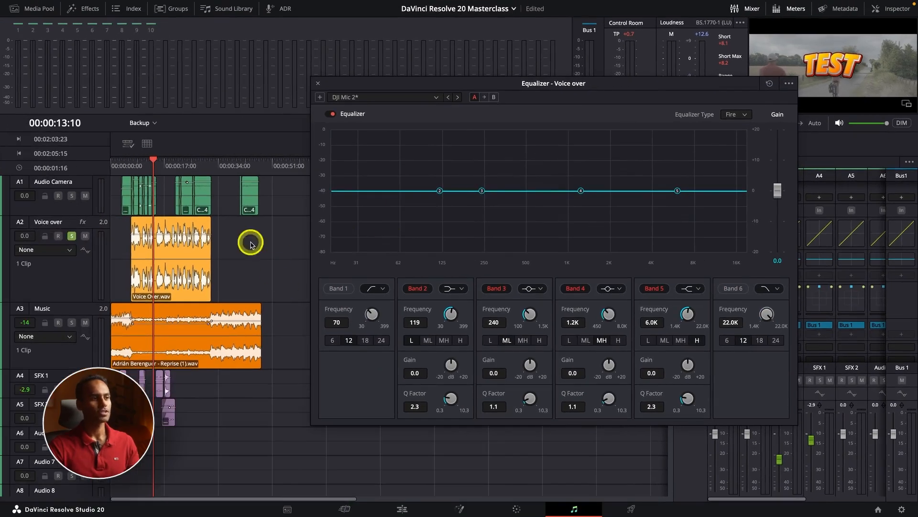
Enable Band 1 and shape the low end during playback, with Band 1 at about 96 Hz and Band 2 at about 141 Hz, +5.7 dB
key(space)
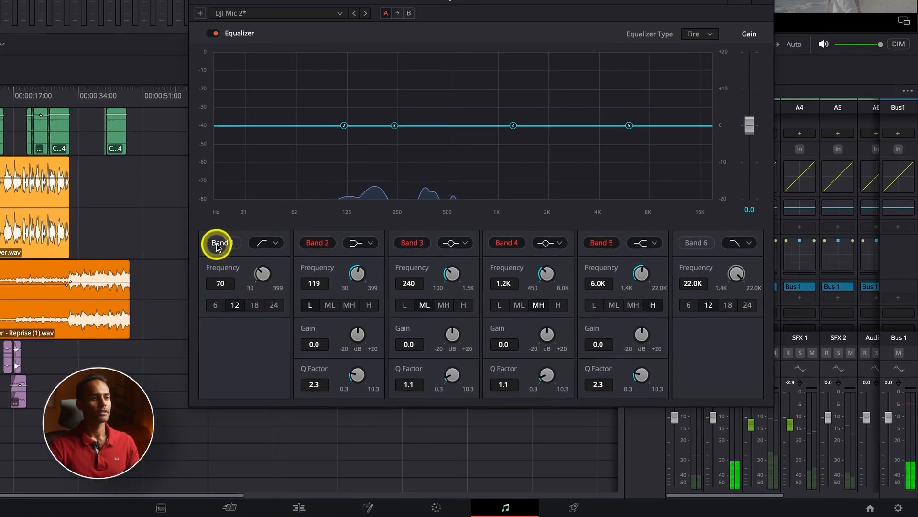
click(245, 251)
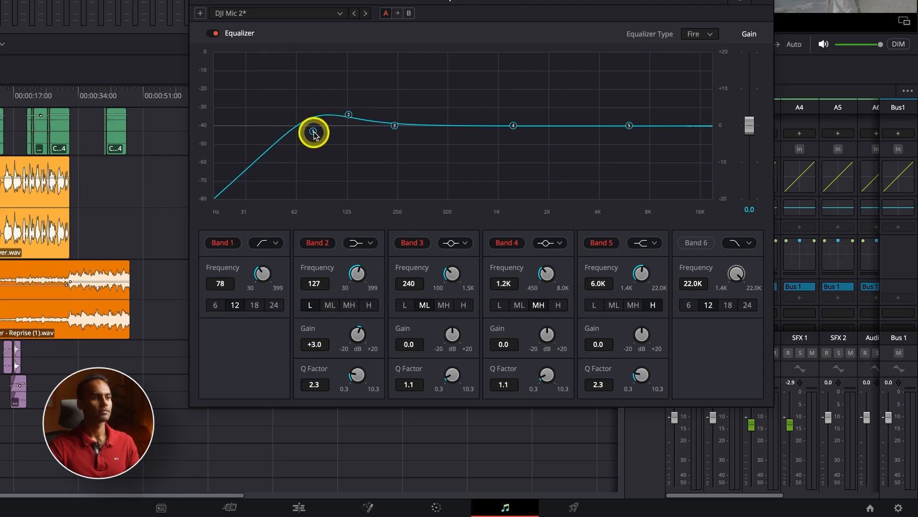
key(space)
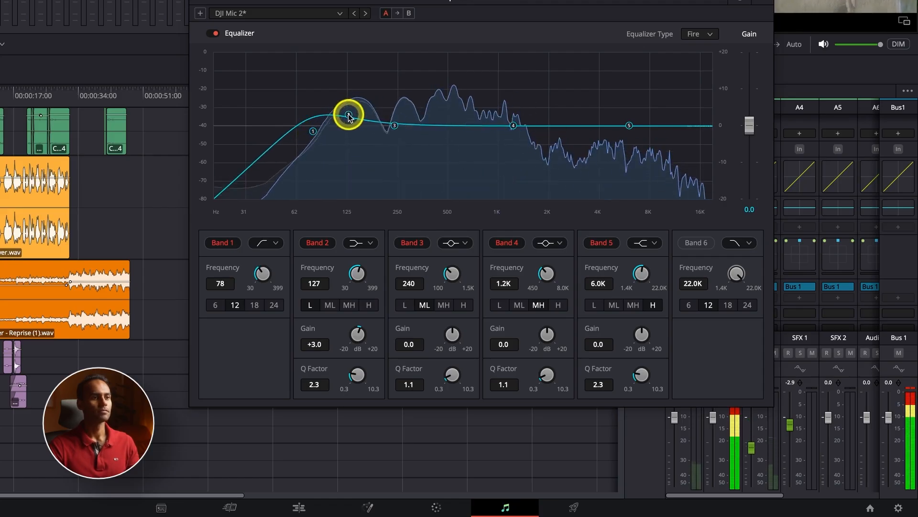
drag(349, 116, 356, 105)
drag(313, 131, 328, 136)
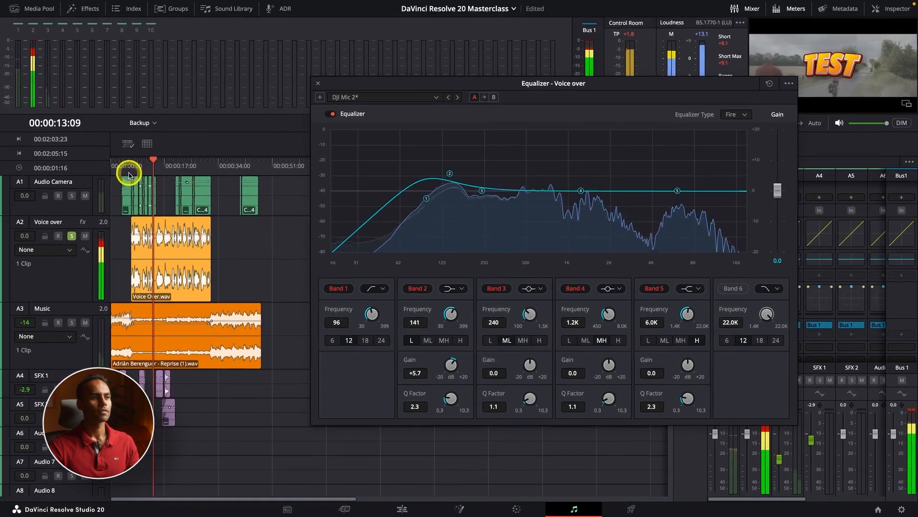
Replay the voice-over, boost Band 3 to about +12.0 dB at about 272 Hz and narrow its Q Factor to 10.3
click(130, 170)
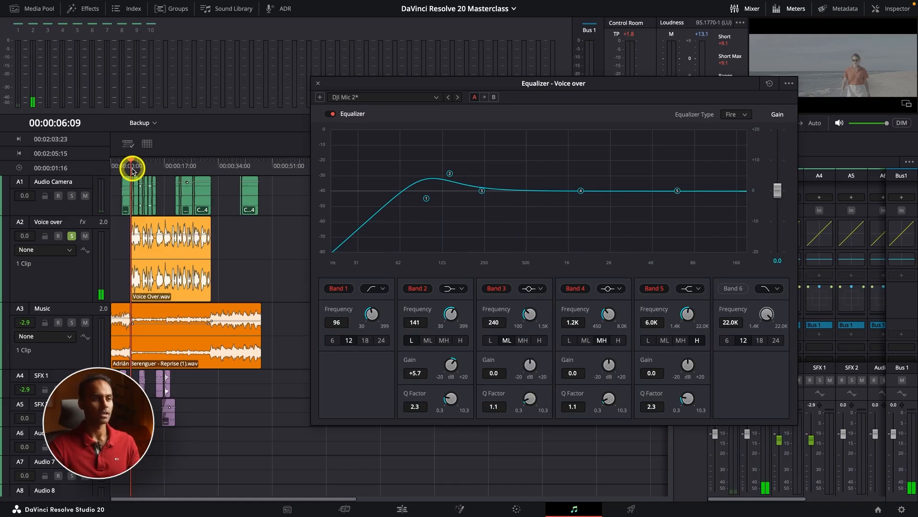
key(space)
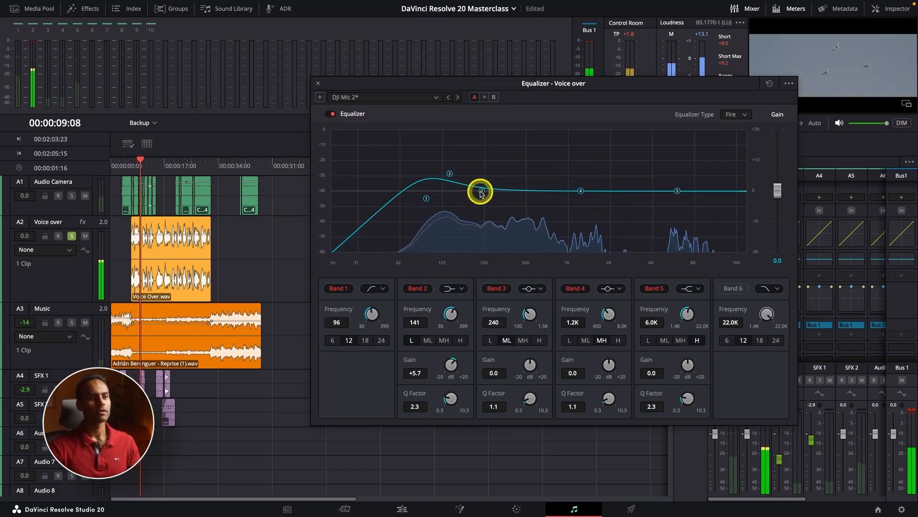
key(space)
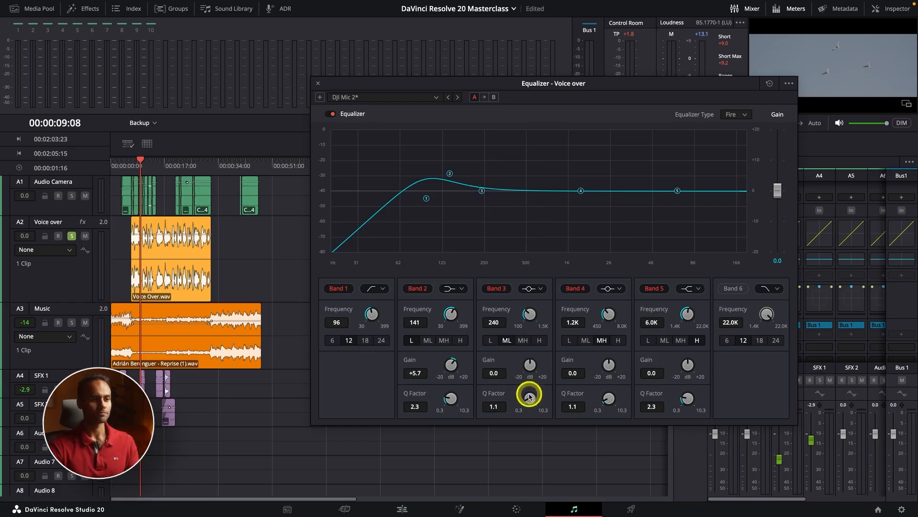
drag(483, 190, 490, 155)
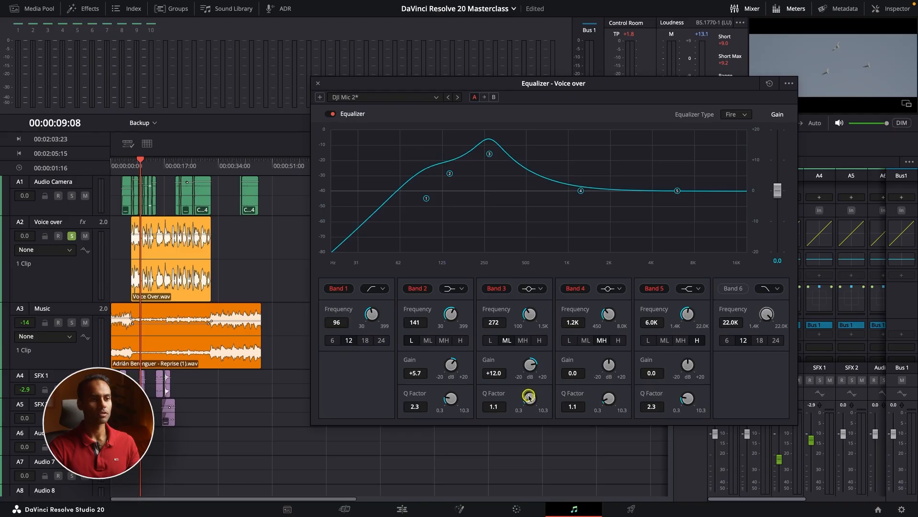
drag(529, 397, 574, 398)
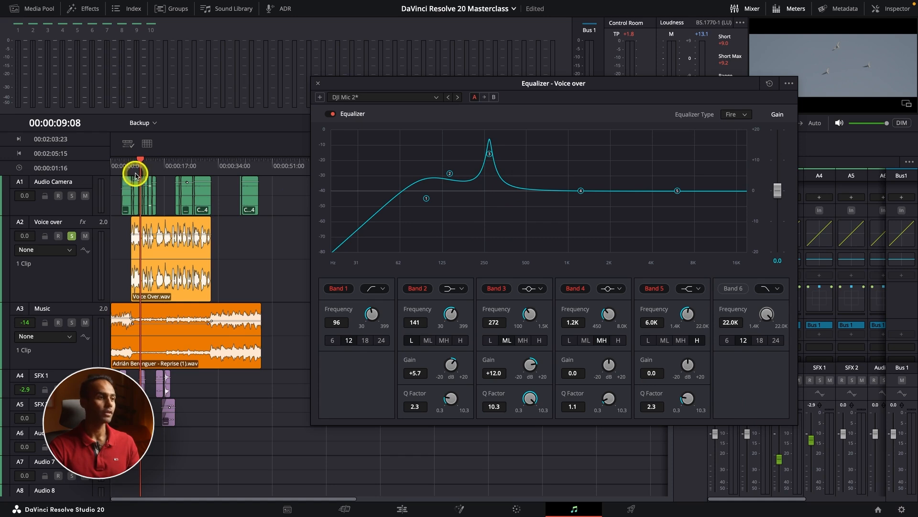
Sweep the narrow Band 3 boost across the low mids during playback, and turn it into a cut of about -2.4 dB at about 370 Hz
drag(136, 176, 133, 172)
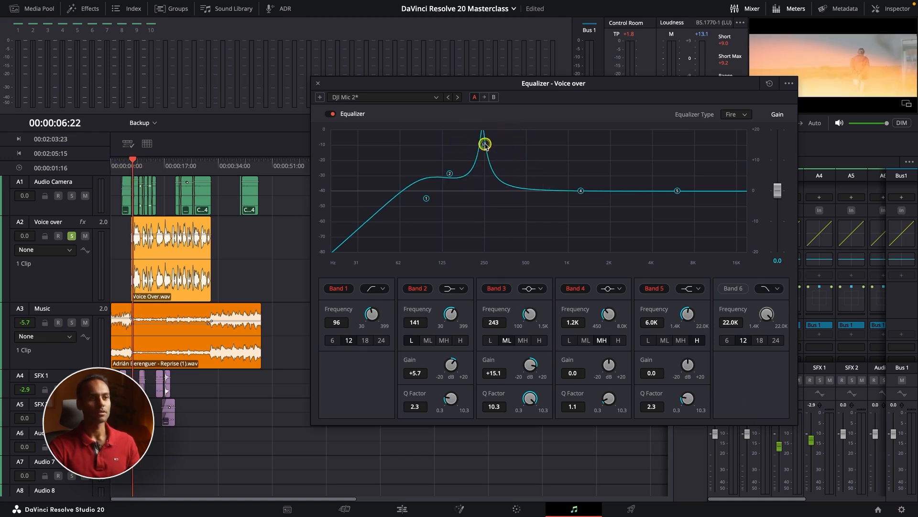
key(space)
drag(486, 145, 505, 140)
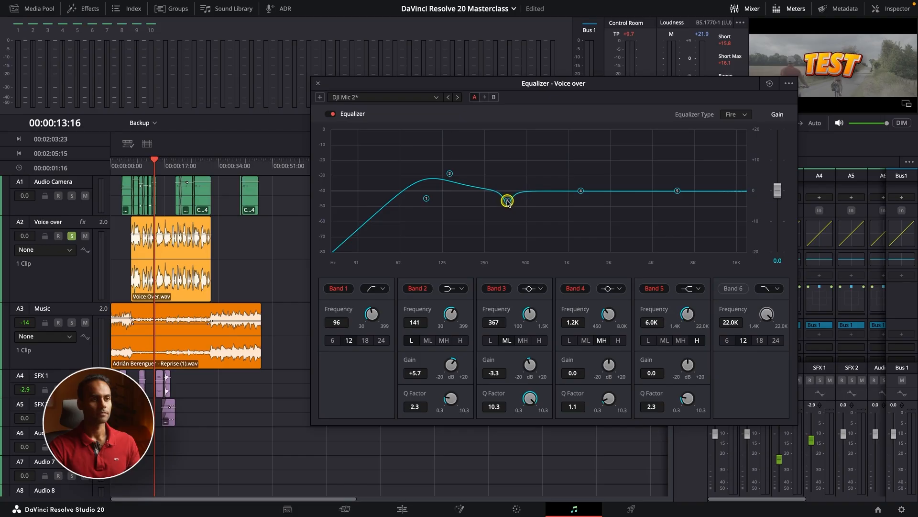
drag(508, 202, 508, 198)
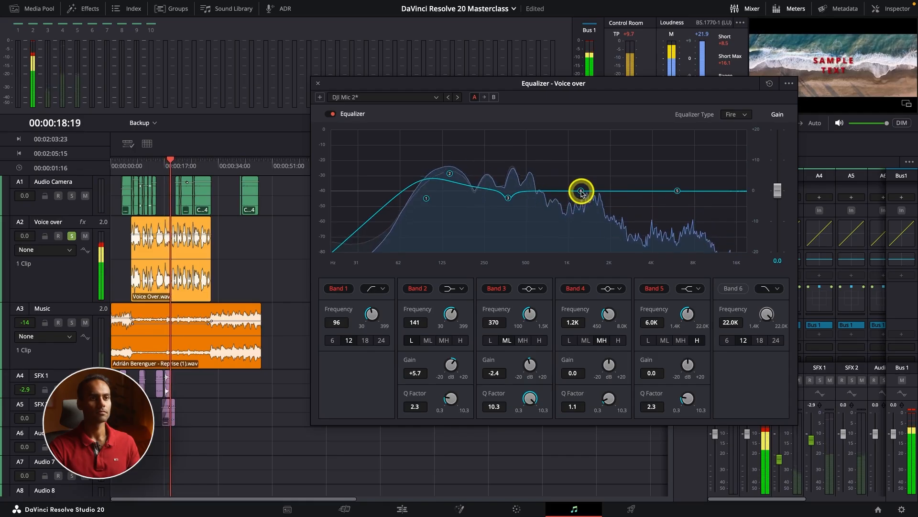
Narrow Band 4's Q Factor to 10.3, sweep it during playback and leave a cut of about -3.6 dB at about 1.8 kHz
drag(603, 399, 665, 392)
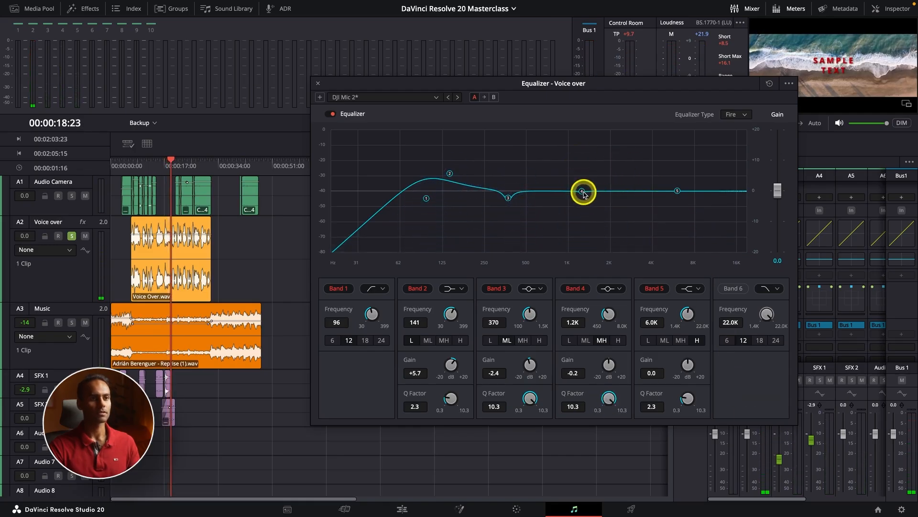
key(space)
drag(582, 192, 607, 202)
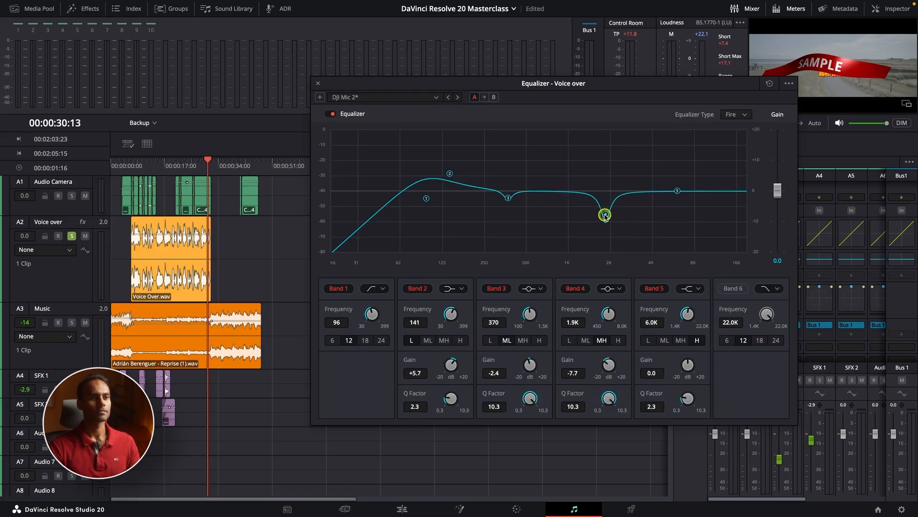
key(space)
mouse_move(605, 215)
mouse_down()
mouse_move(536, 217)
mouse_move(595, 224)
mouse_move(604, 202)
mouse_up()
Replay the voice-over, enable Band 6 at about 9.1 kHz and boost Band 5 by about +7.7 dB at about 8.4 kHz
click(136, 168)
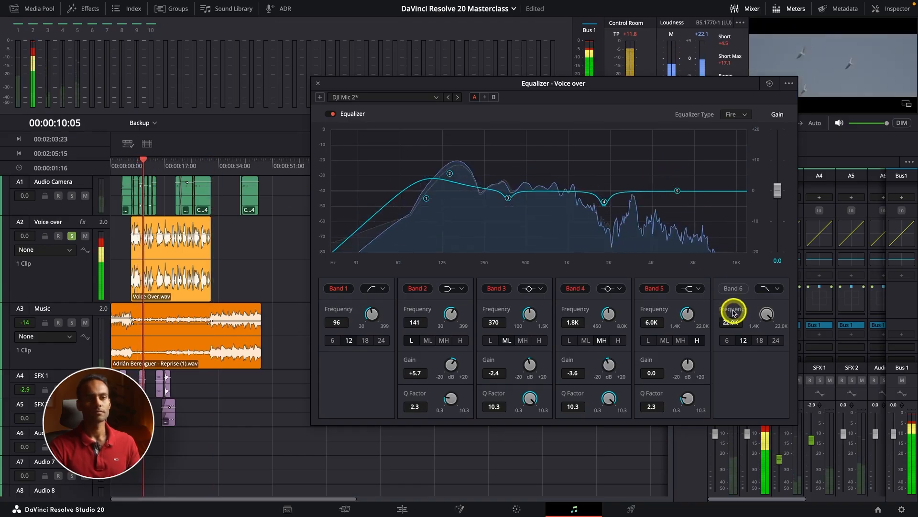
click(778, 289)
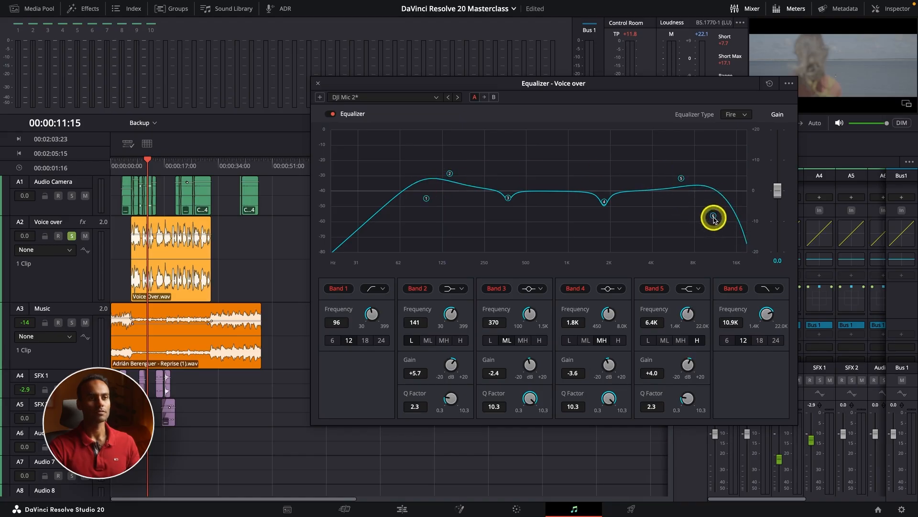
key(space)
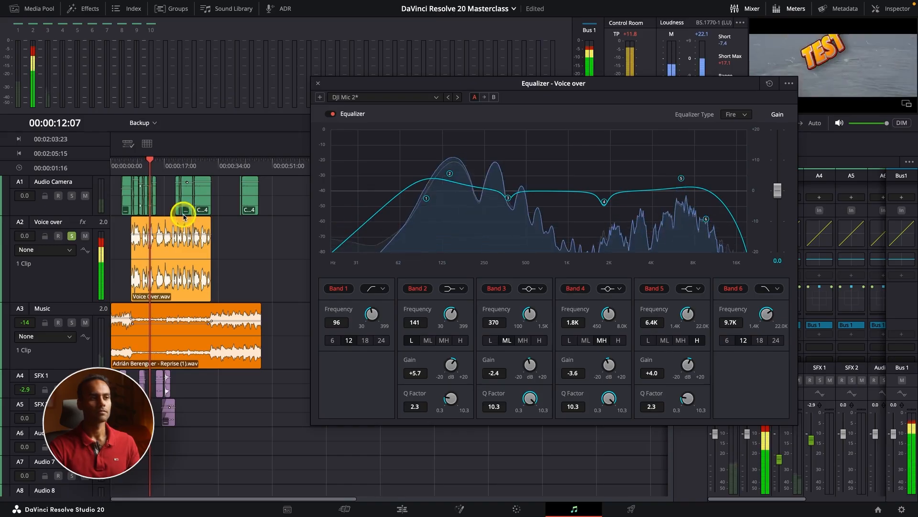
drag(679, 177, 697, 167)
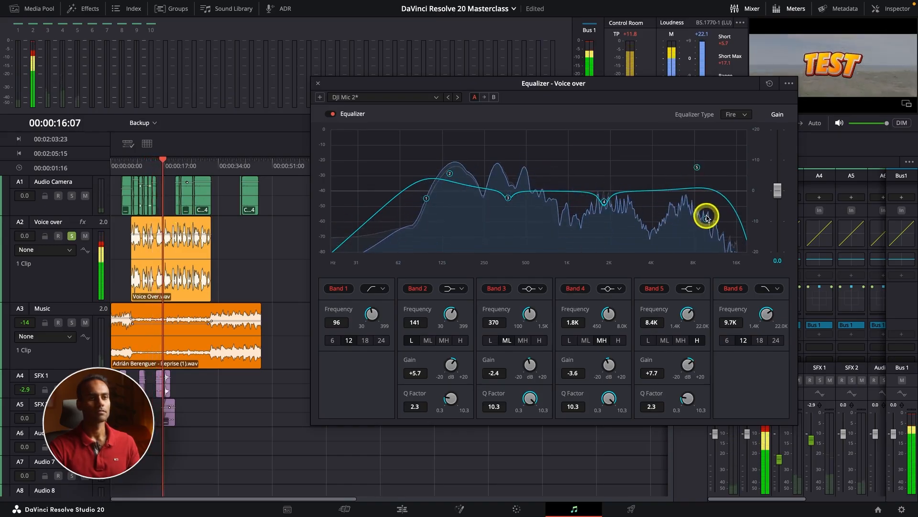
drag(706, 219, 701, 220)
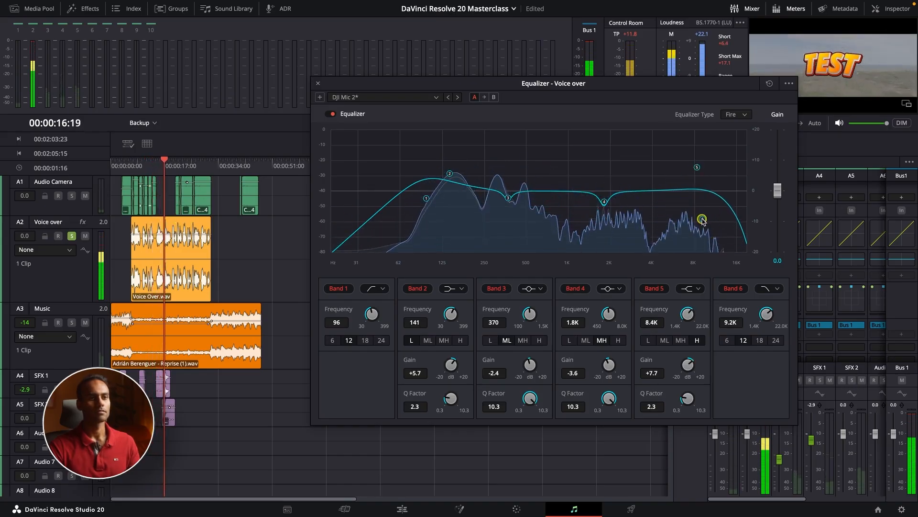
Compare the voice-over with the equalizer bypassed and re-enabled during playback, and close the equalizer window
click(330, 113)
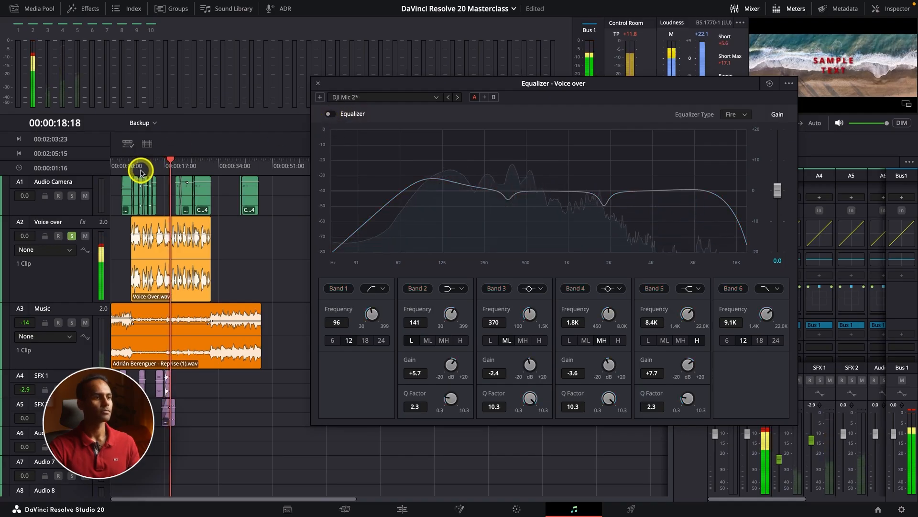
click(330, 114)
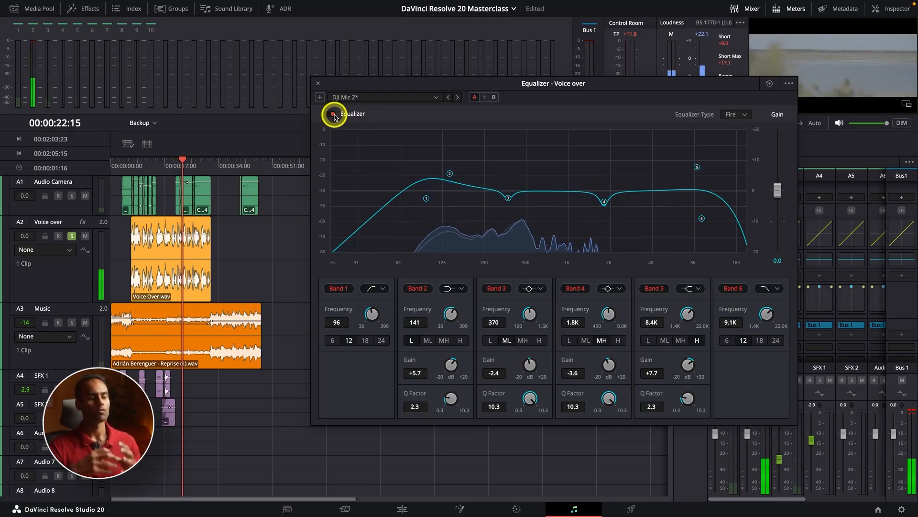
key(space)
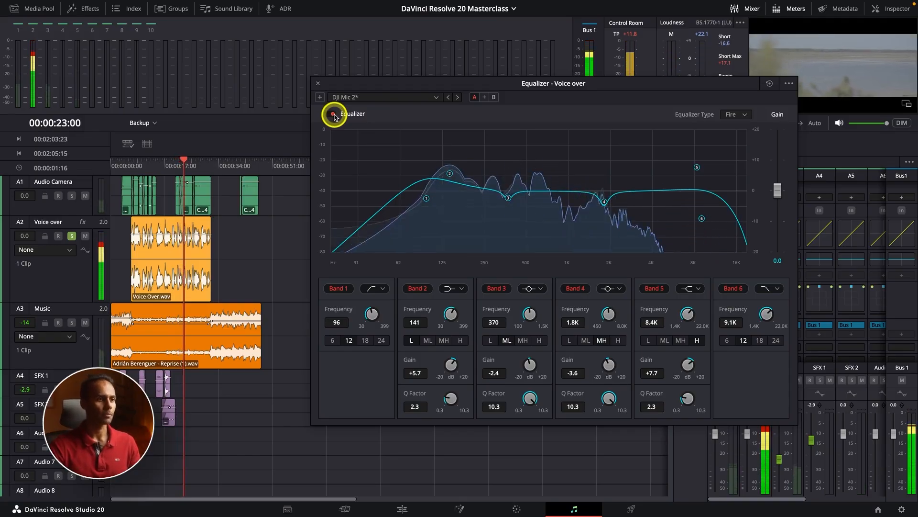
key(space)
click(318, 84)
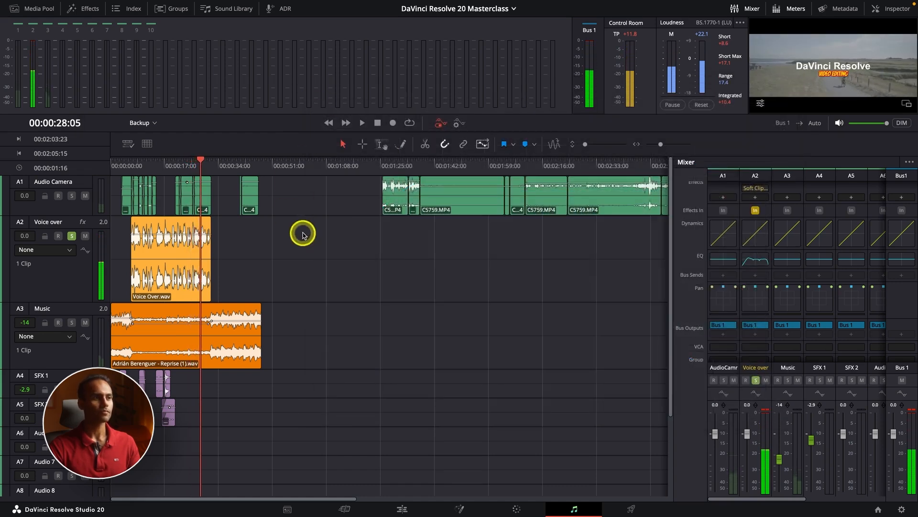
Place the playhead among the camera clips at 00:01:37:10 and open the Edit page
scroll(389, 244, up, 2)
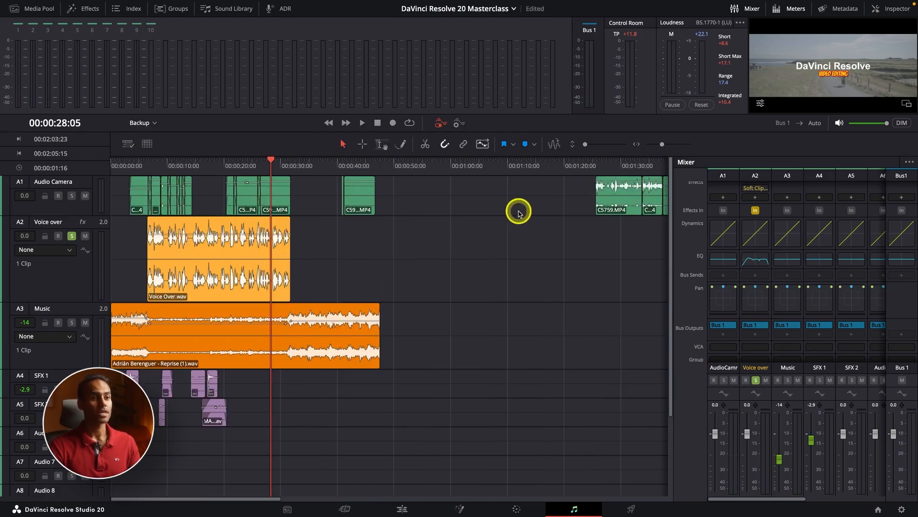
scroll(575, 293, down, 2)
scroll(534, 217, down, 2)
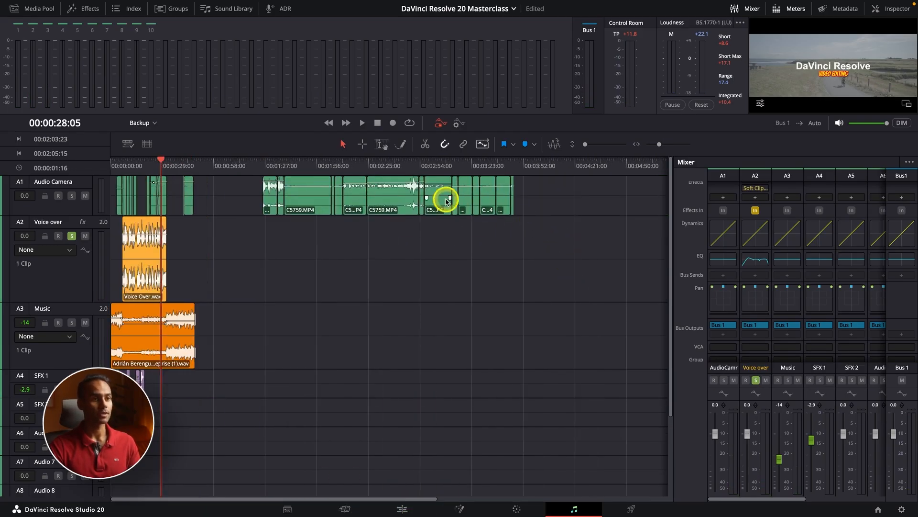
click(284, 178)
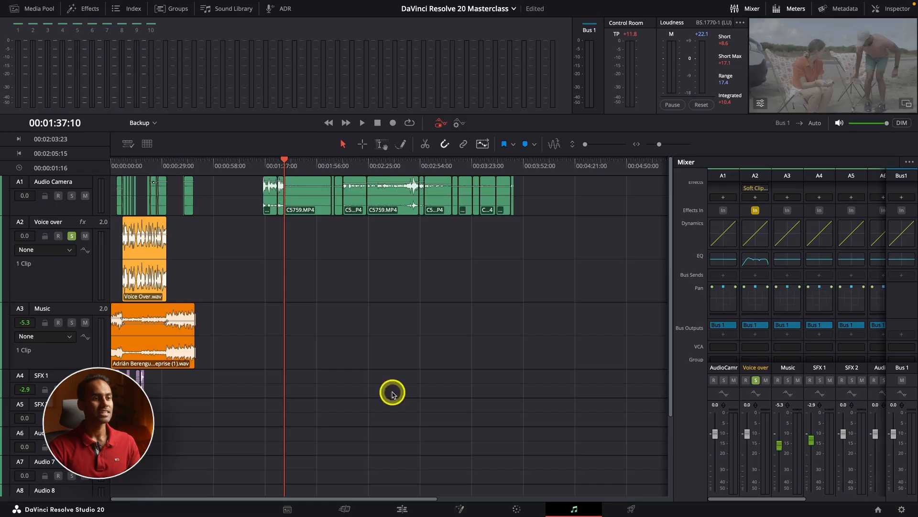
click(402, 509)
Examine the audio waveforms of the C5759.MP4 clips on the Audio Camera track, up to about 00:02:15:12
key(super+=)
key(super+=)
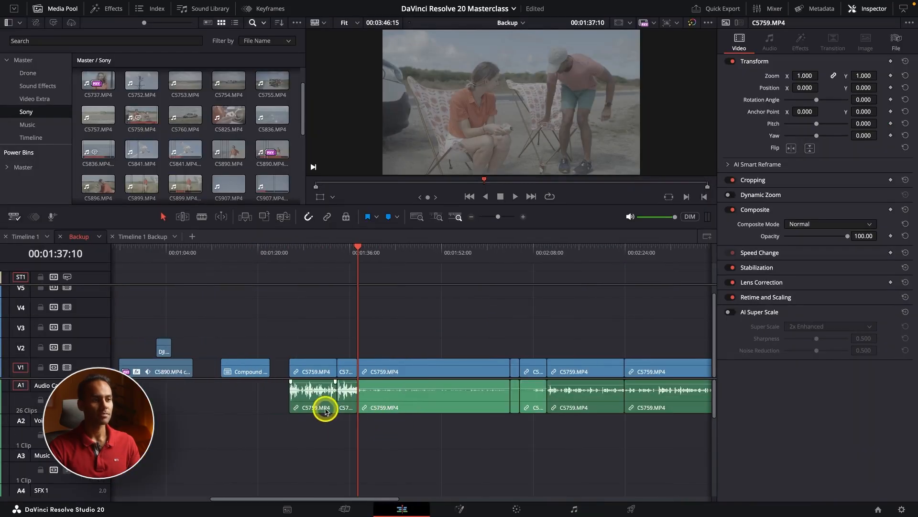
scroll(326, 428, up, 2)
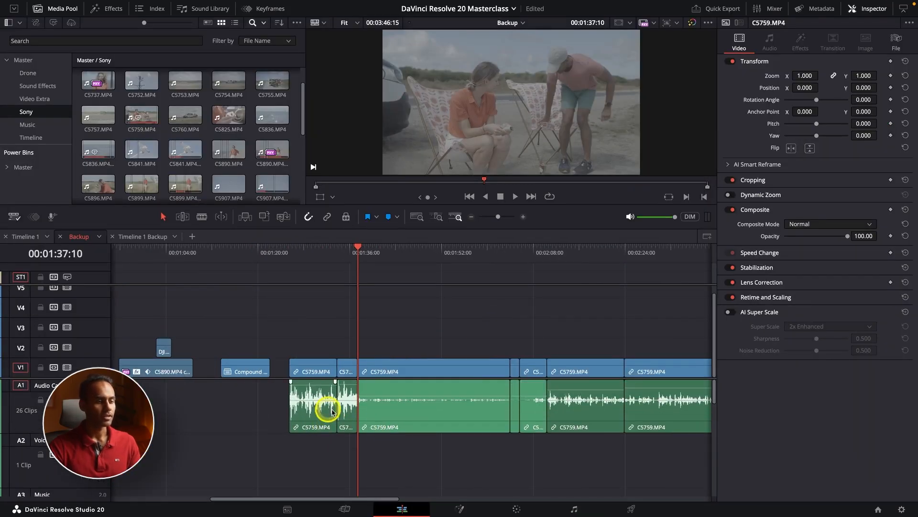
key(super+-)
key(super+=)
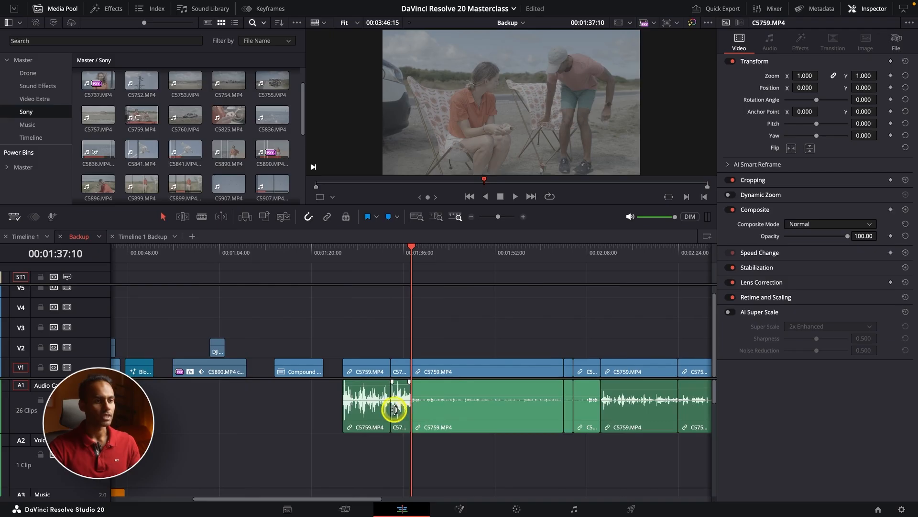
key(super+-)
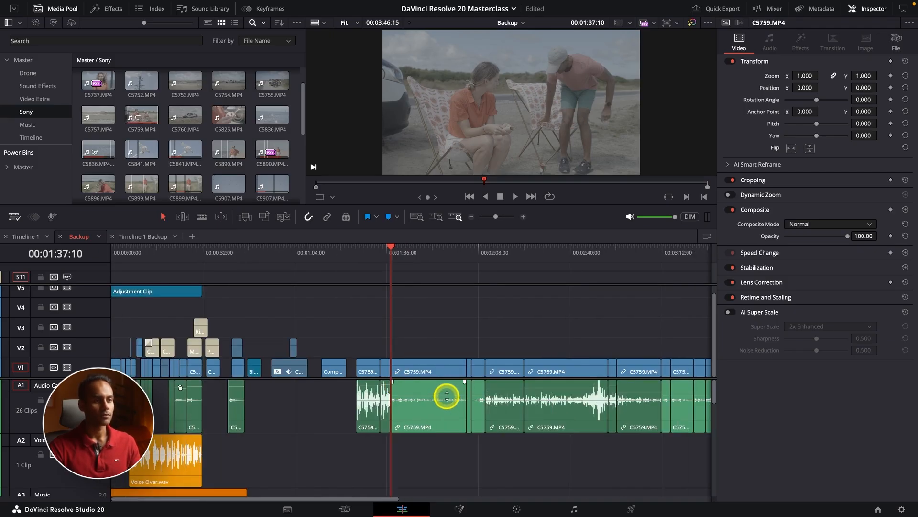
click(500, 249)
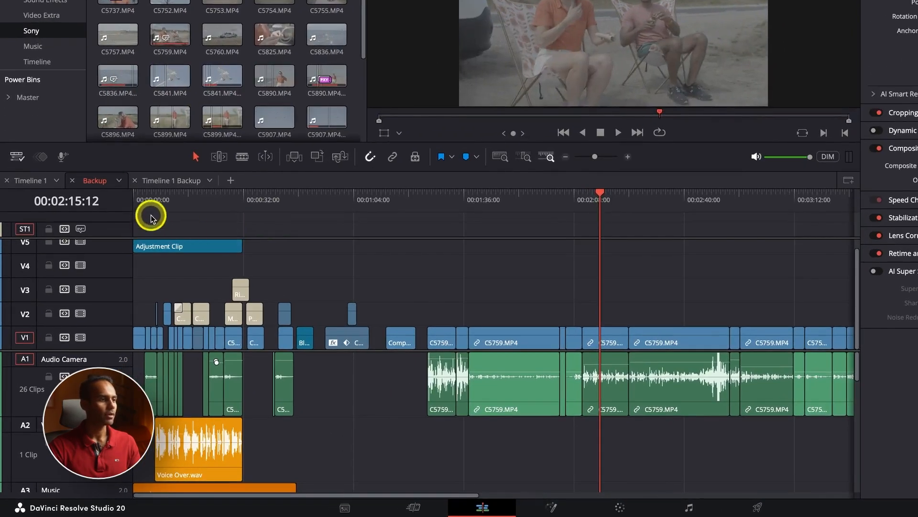
Add the C5737.MP4 clip from the Sony bin to tracks V1 and A1, directly before the first C5759.MP4 clip
click(126, 263)
key(super+=)
key(super+=)
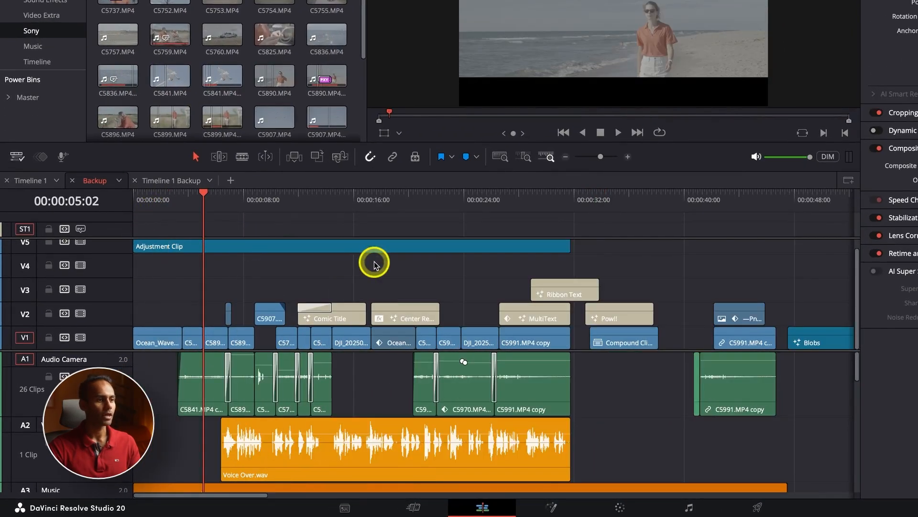
key(super+-)
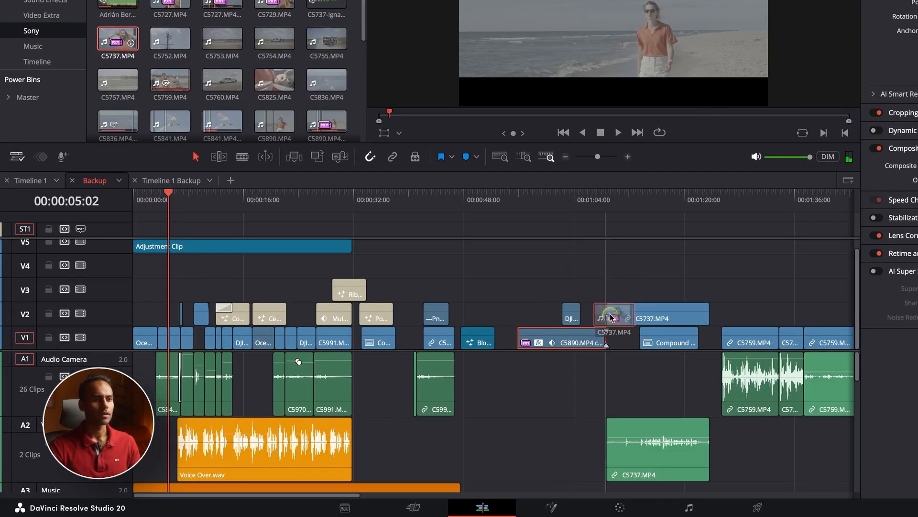
drag(615, 318, 627, 344)
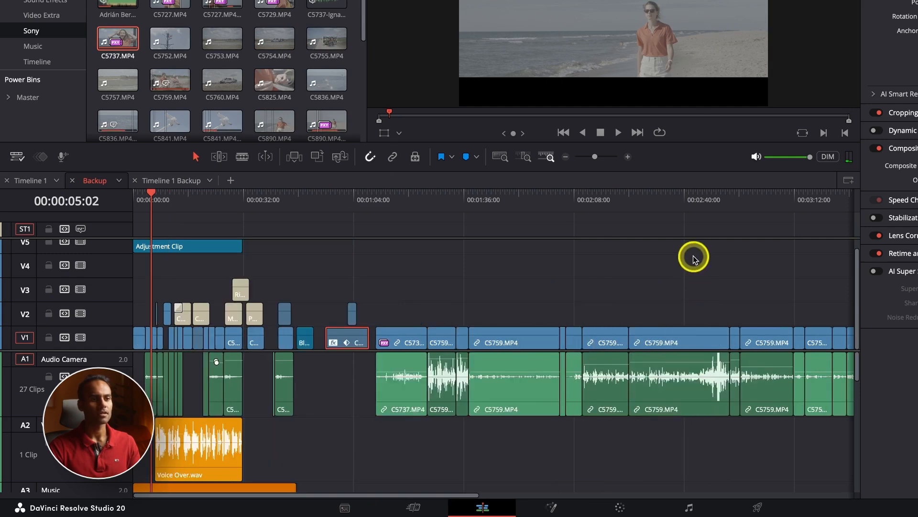
Try raising the C5737.MP4 clip's audio volume to match the neighbouring C5759.MP4 clips, with the playhead at 00:01:19:12
key(super+-)
key(super+-)
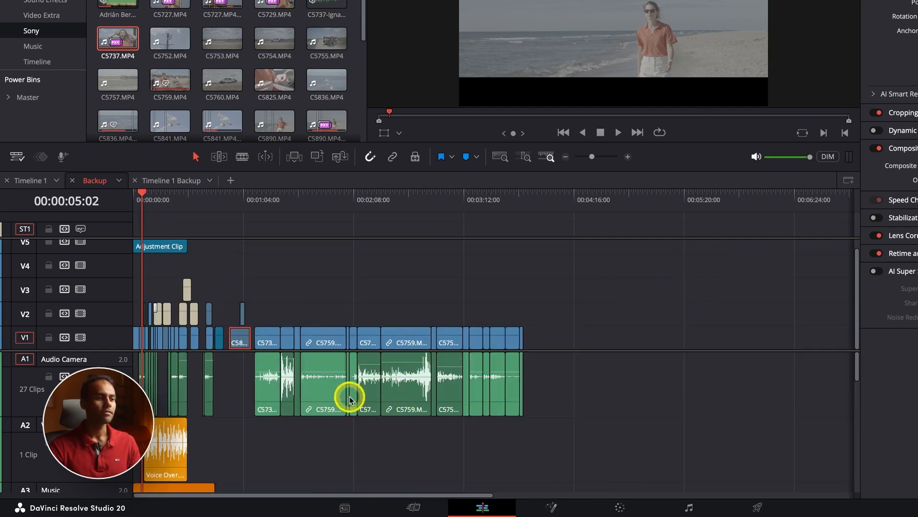
key(super+=)
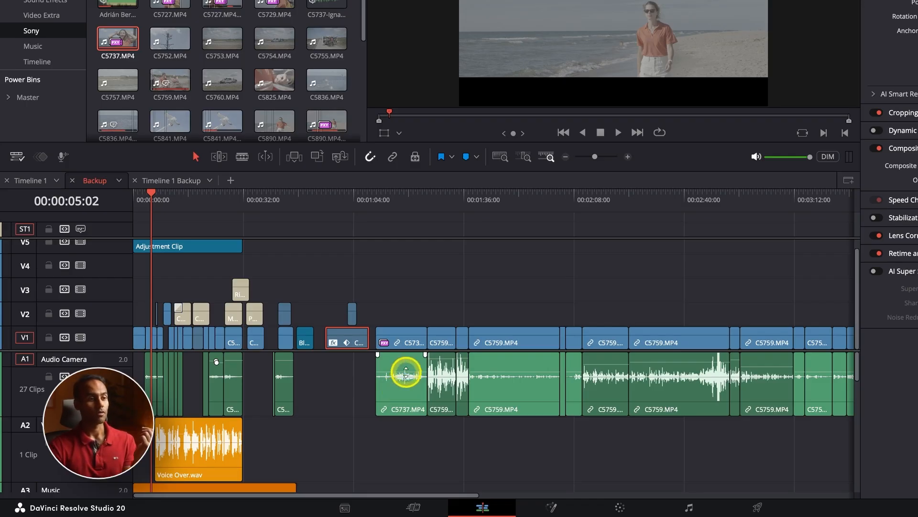
drag(405, 373, 437, 362)
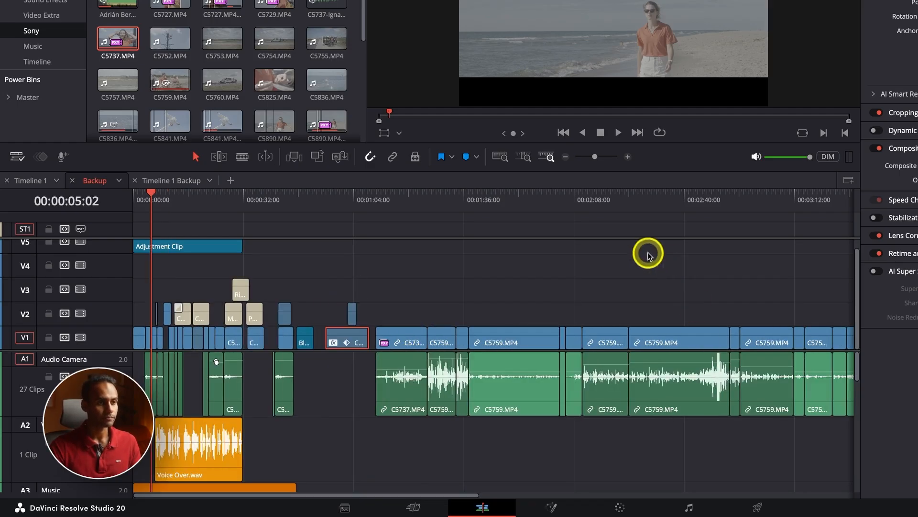
click(409, 203)
key(super+equal)
key(super+equal)
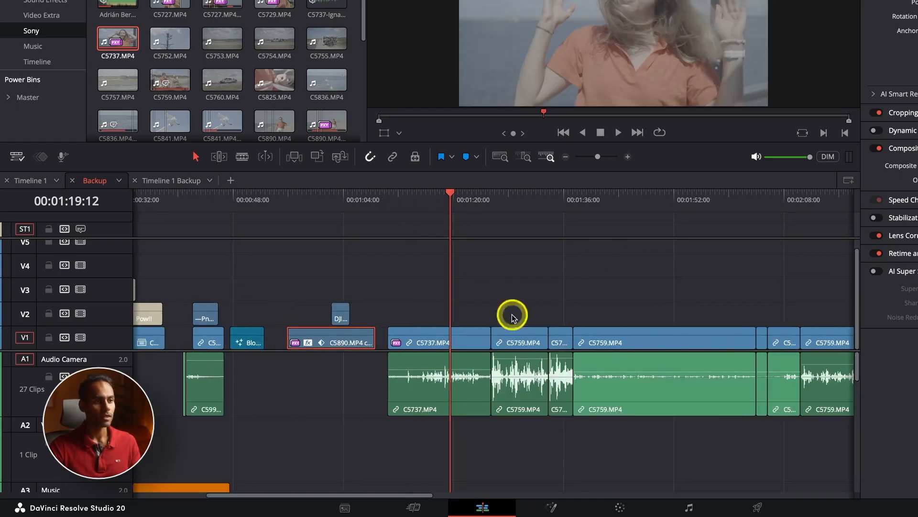
click(614, 358)
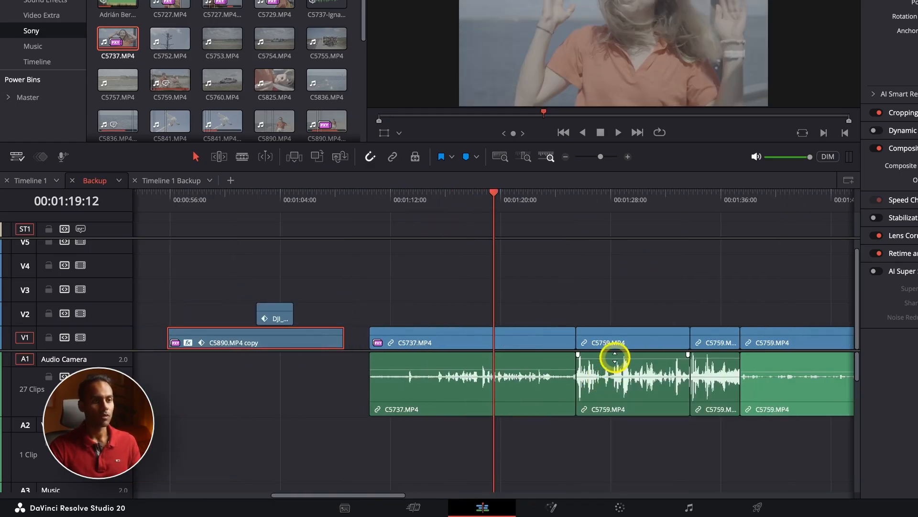
click(615, 358)
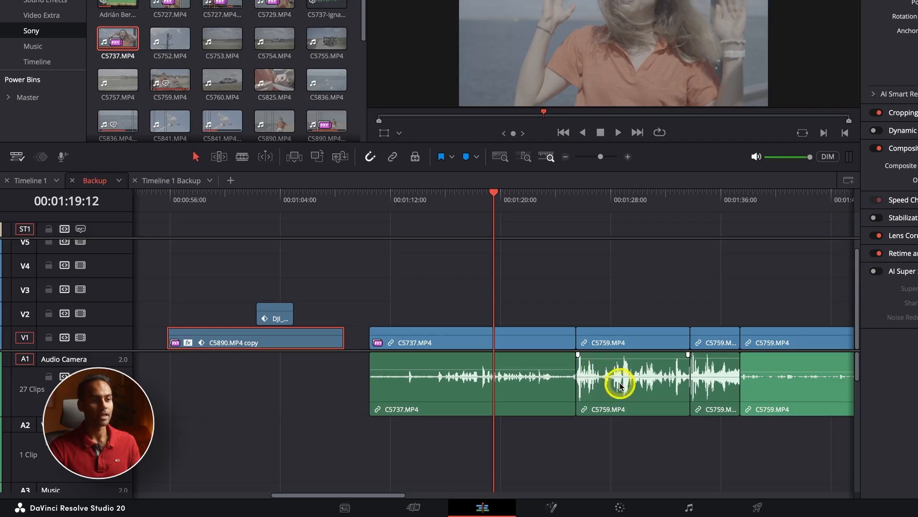
drag(558, 371, 561, 365)
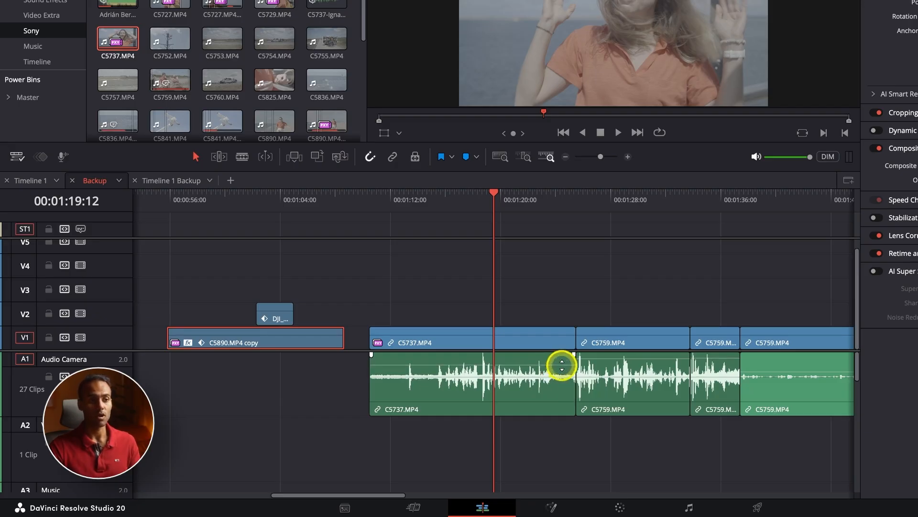
Lower the C5737.MP4 clip's audio volume back to its original level
key(super+minus)
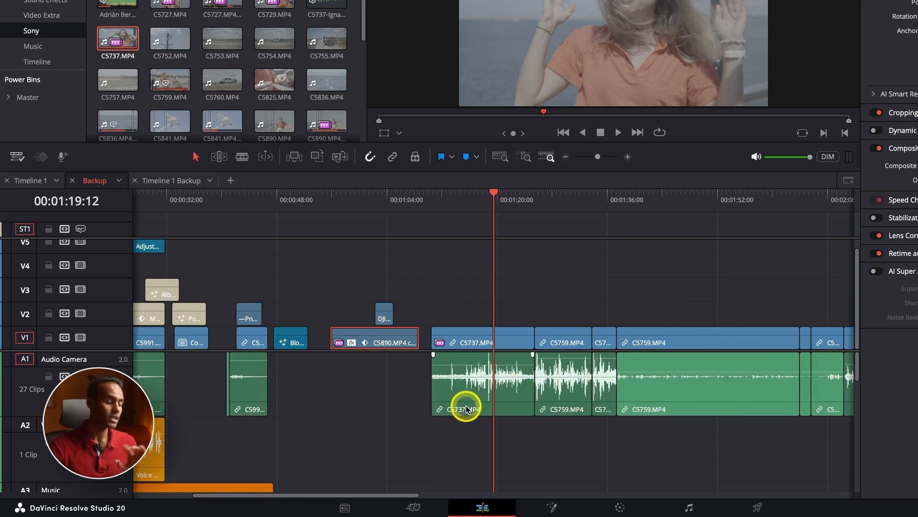
key(super+minus)
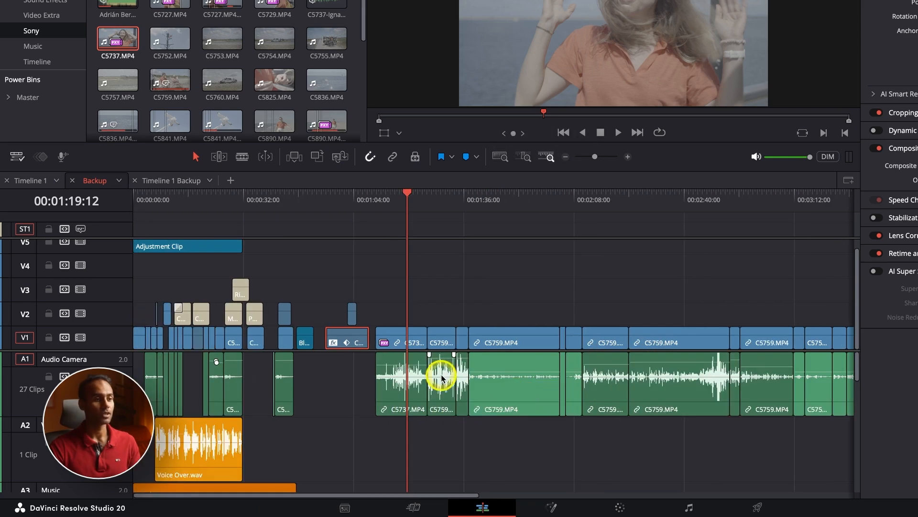
key(super+equal)
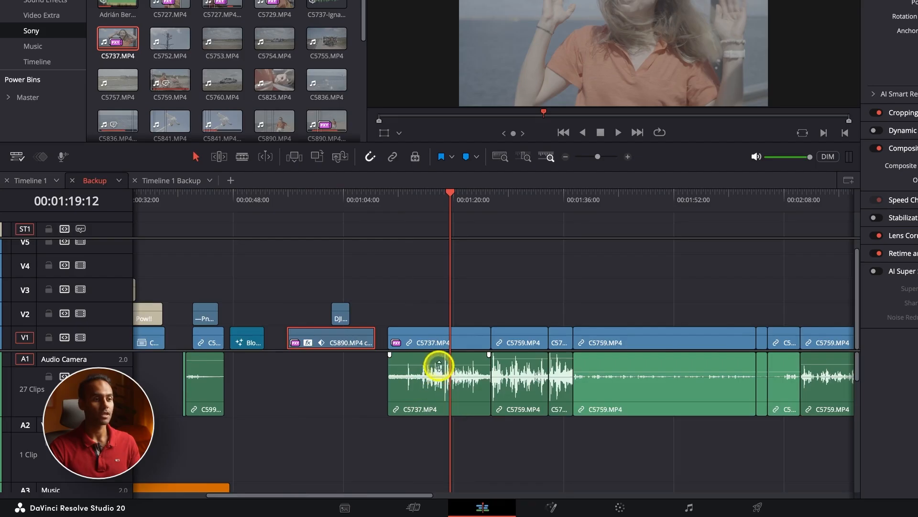
drag(439, 366, 445, 393)
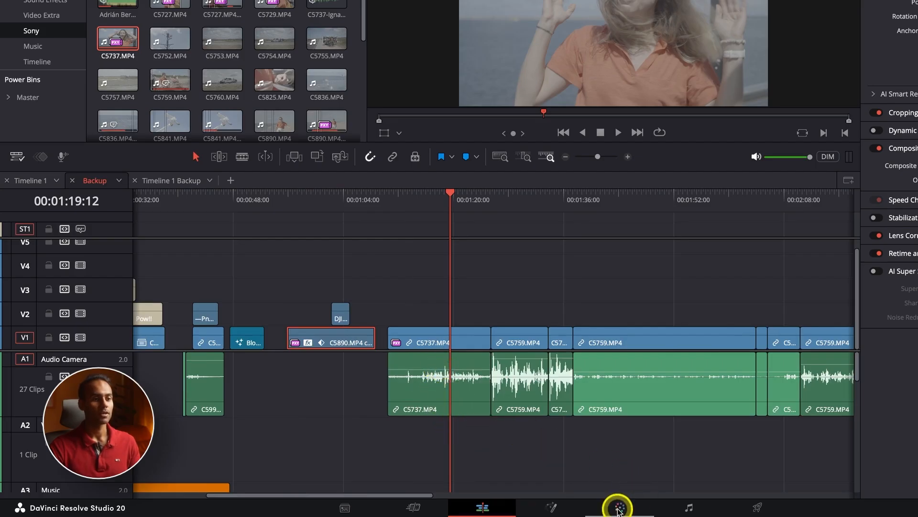
Return to the Fairlight page to work on the C5737.MP4 and C5759.MP4 audio at the playhead
click(690, 506)
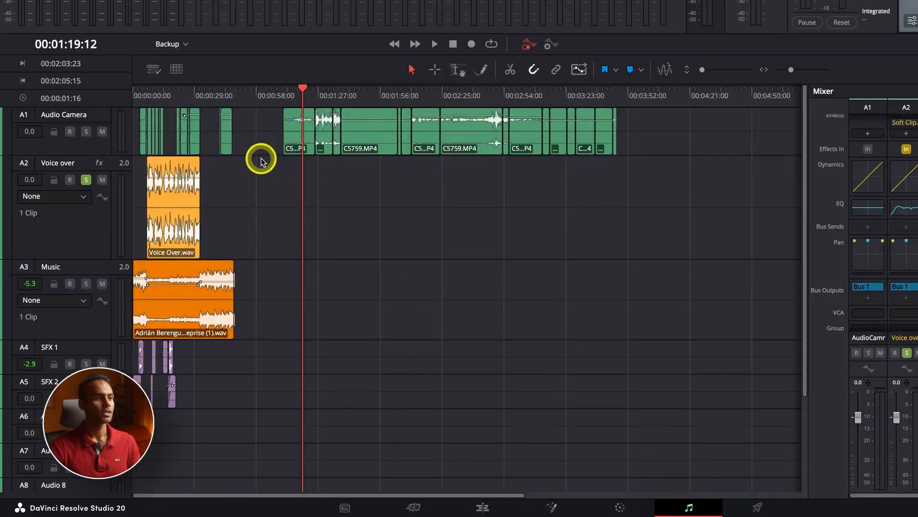
key(super+equal)
key(super+equal)
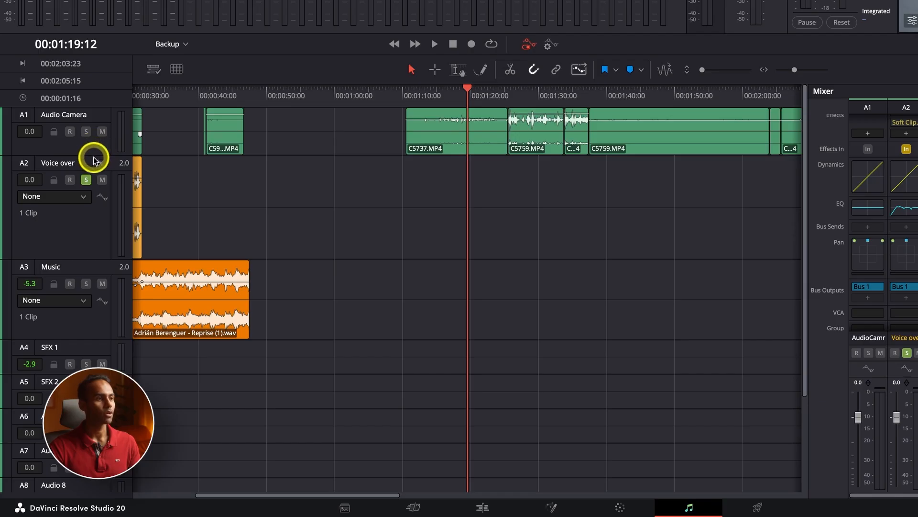
Make the Audio Camera track taller and turn off solo on the Voice over track so the camera audio can be heard
drag(93, 154, 49, 230)
key(super+minus)
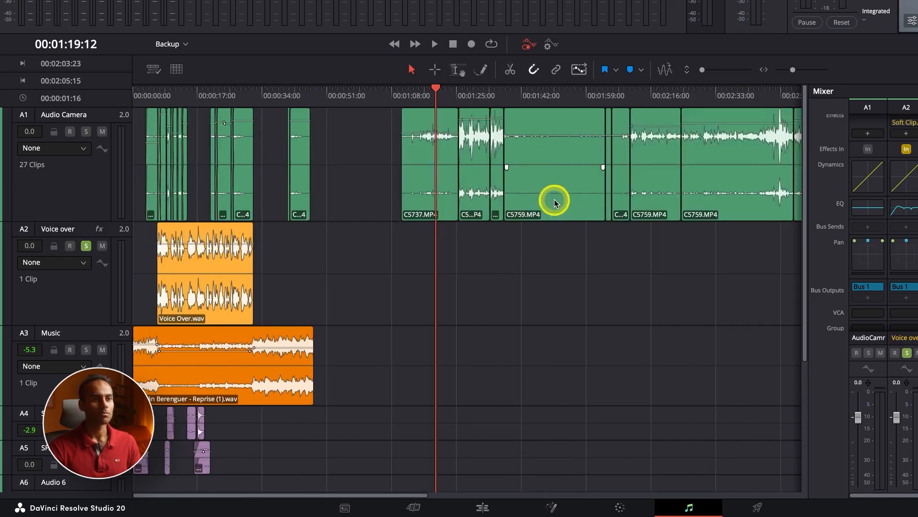
click(640, 156)
drag(644, 96, 477, 96)
click(86, 246)
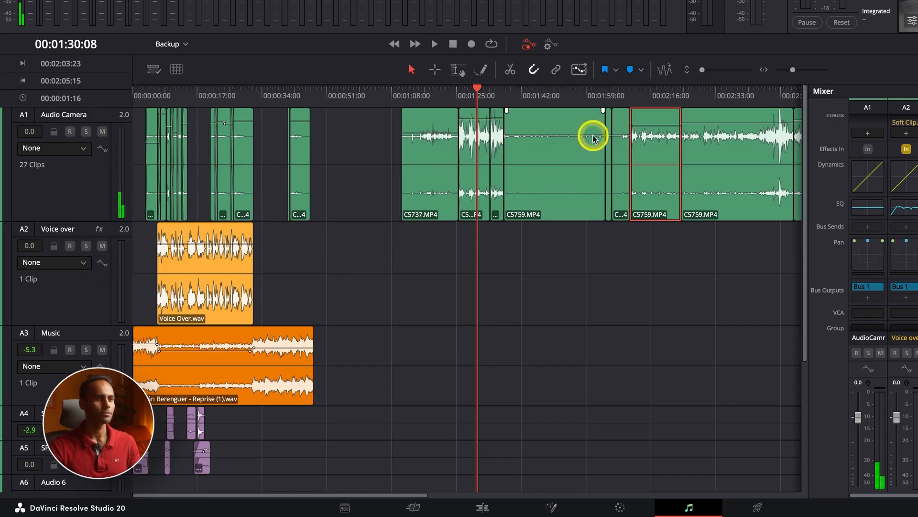
Listen to the C5759.MP4 clip starting near 00:02:10 and compare its loudness with the C5759.MP4 clip around 00:01:28
click(630, 95)
key(space)
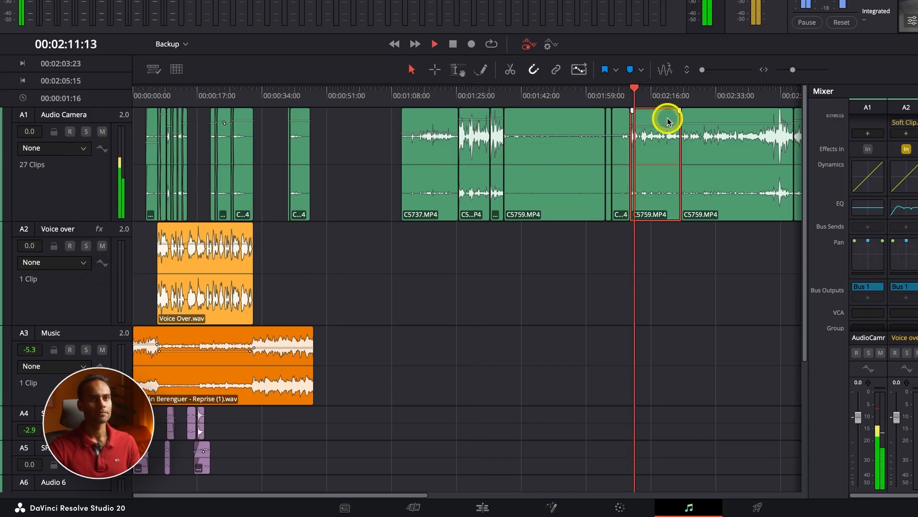
key(XF86AudioRaiseVolume)
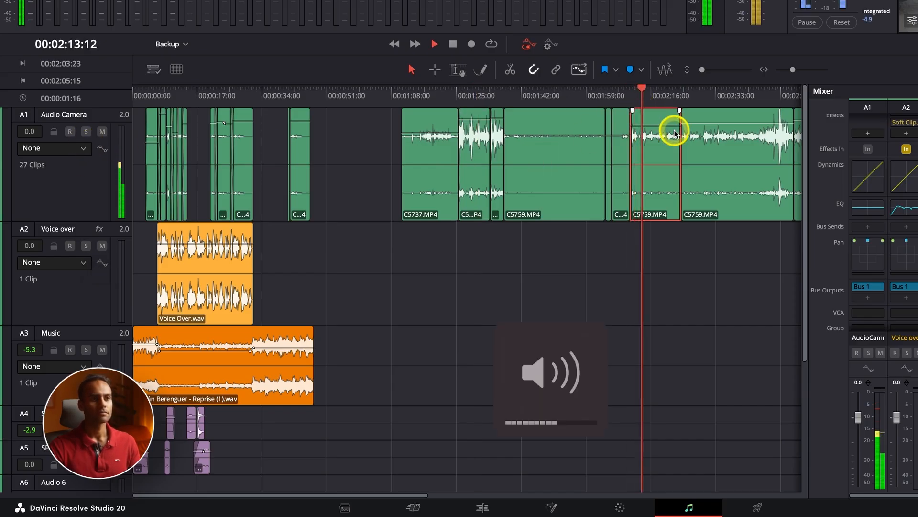
key(space)
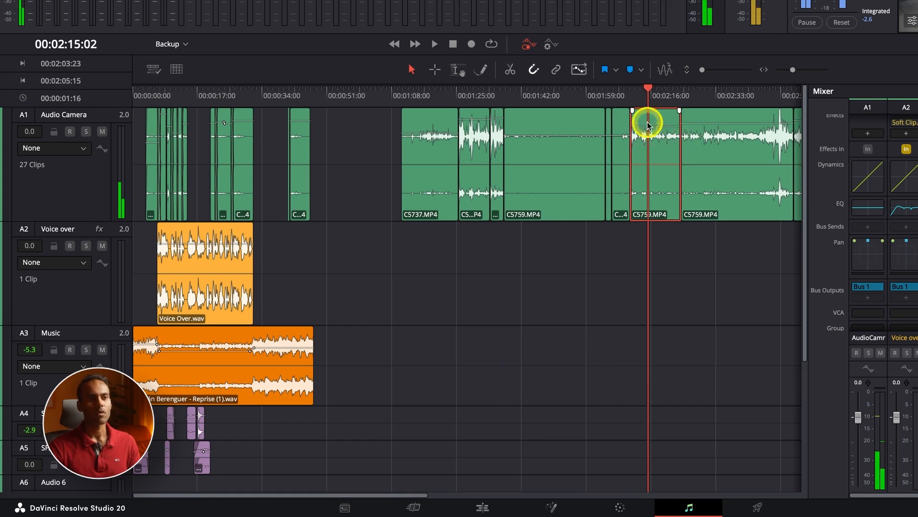
click(471, 96)
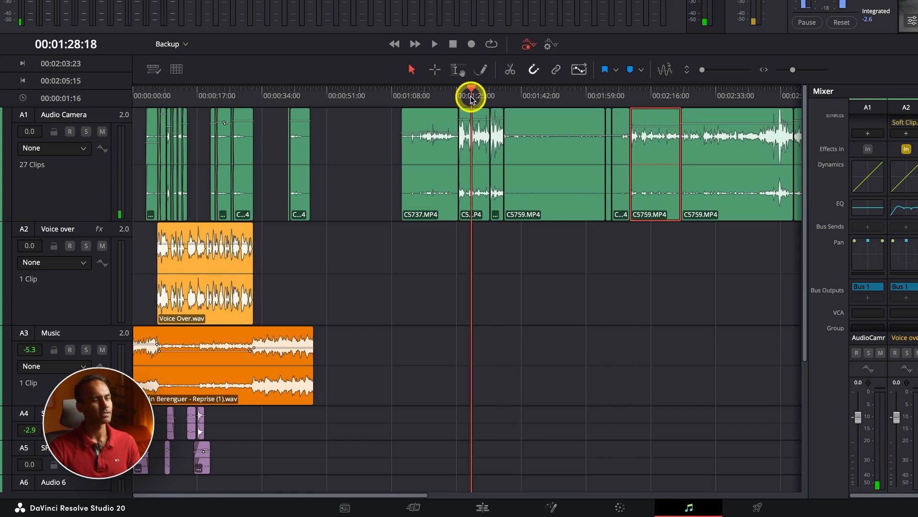
key(space)
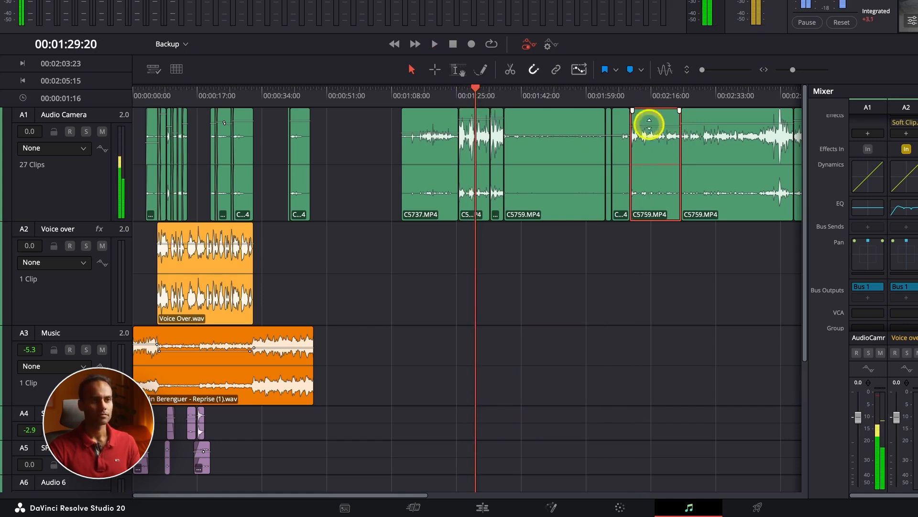
click(649, 98)
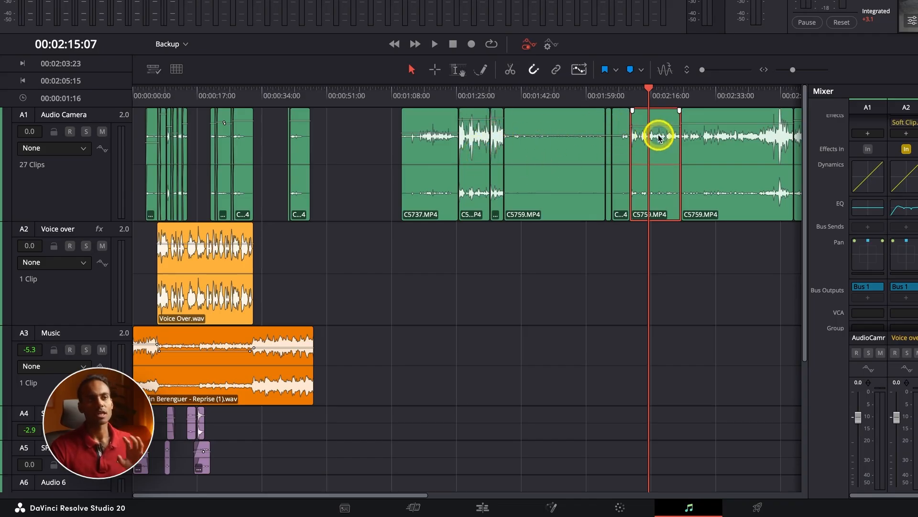
Capture a Level Matcher profile from the C5759.MP4 audio clip under the playhead at 00:02:15:07
key(super+minus)
key(super+equal)
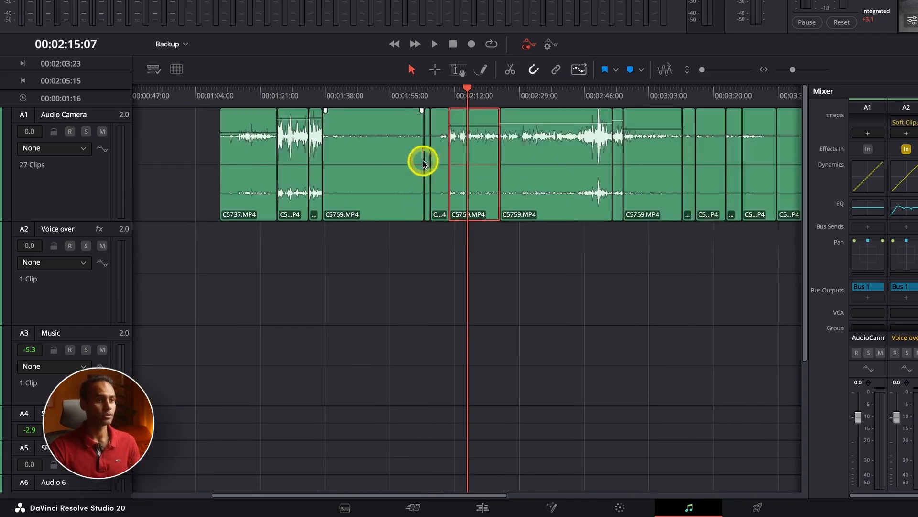
right_click(478, 149)
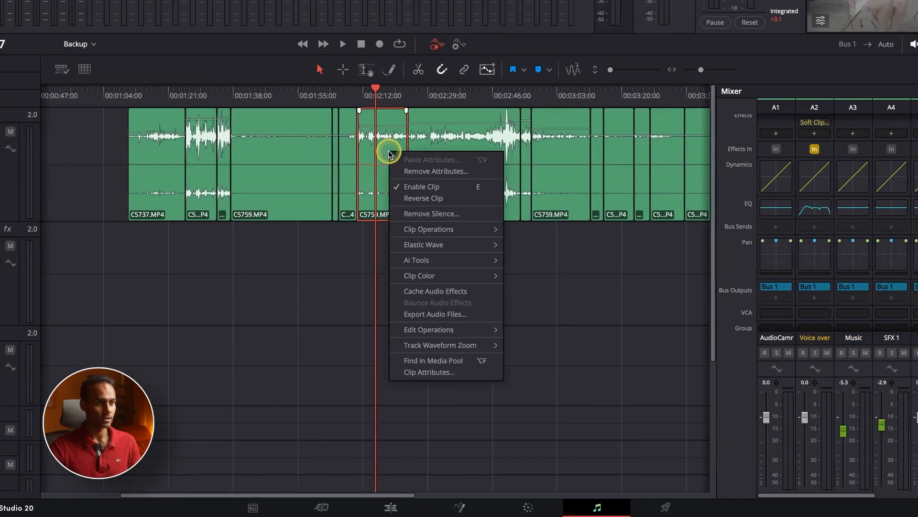
mouse_move(573, 258)
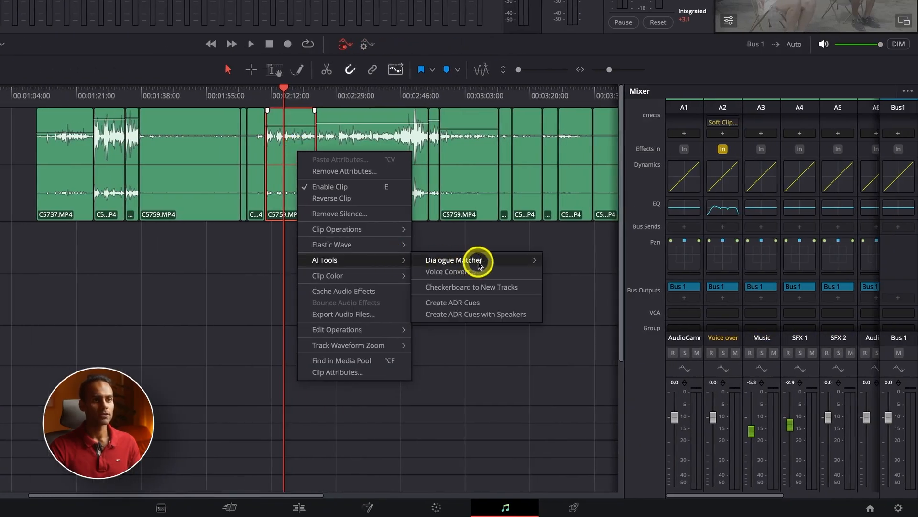
mouse_move(483, 263)
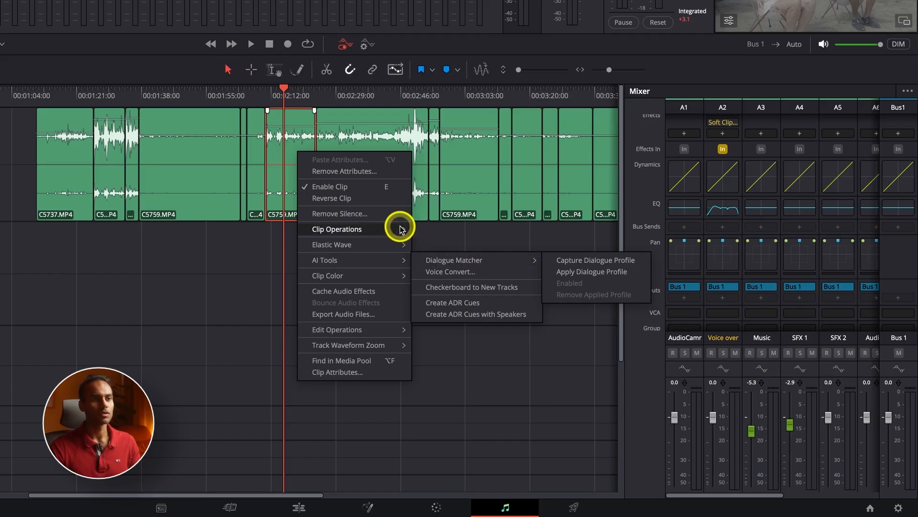
mouse_move(399, 230)
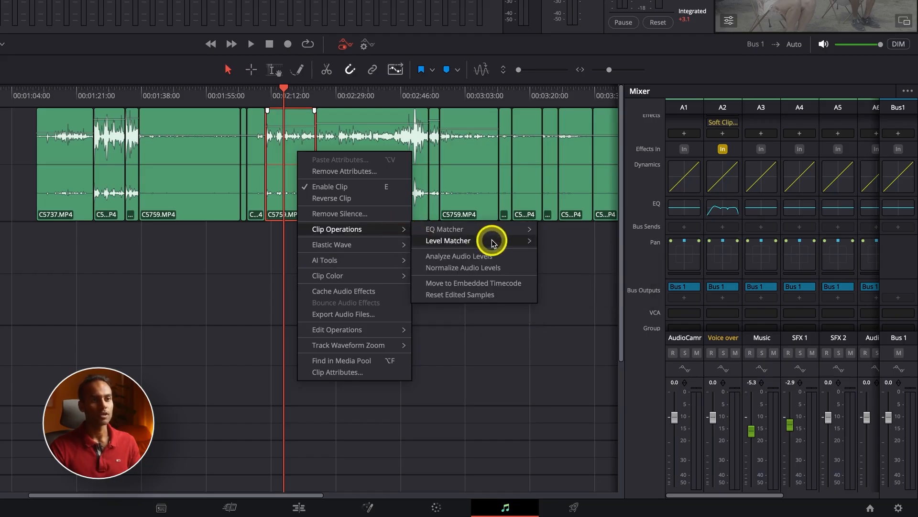
mouse_move(489, 239)
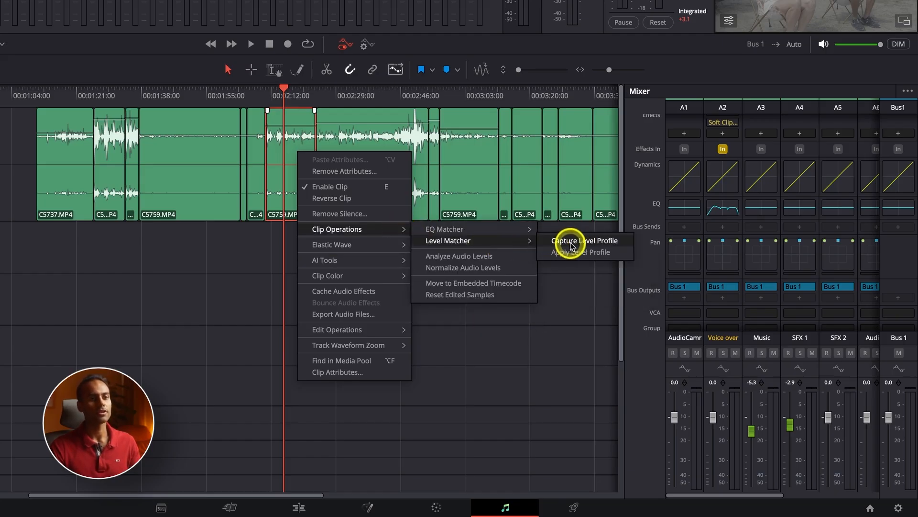
click(600, 243)
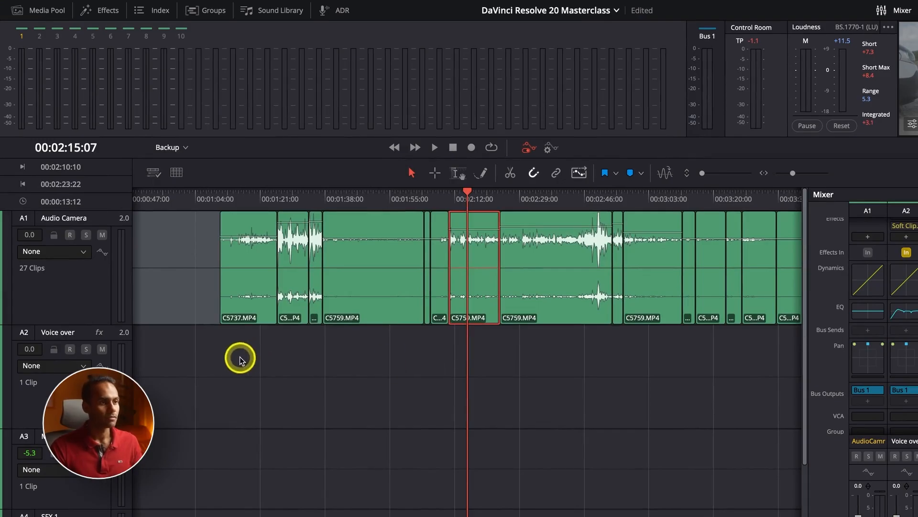
Apply the captured level profile to all A1 clips from C5737.MP4 through the C5759.MP4 clip ending at 00:03:11:18
drag(57, 254, 260, 212)
drag(444, 316, 662, 269)
right_click(658, 262)
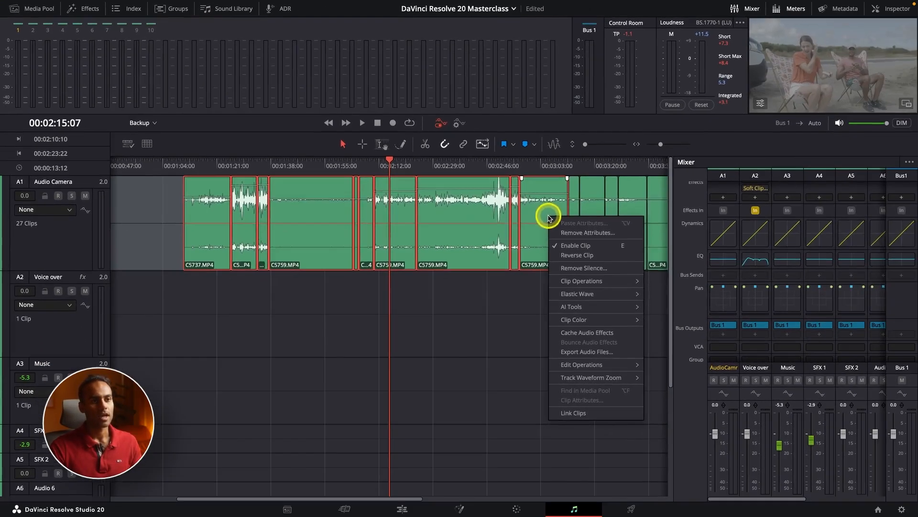
mouse_move(722, 340)
mouse_move(683, 278)
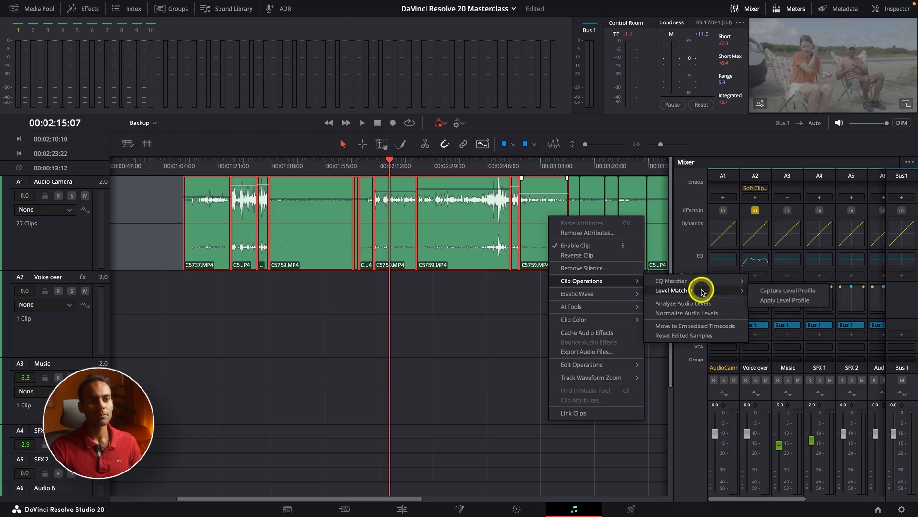
click(771, 301)
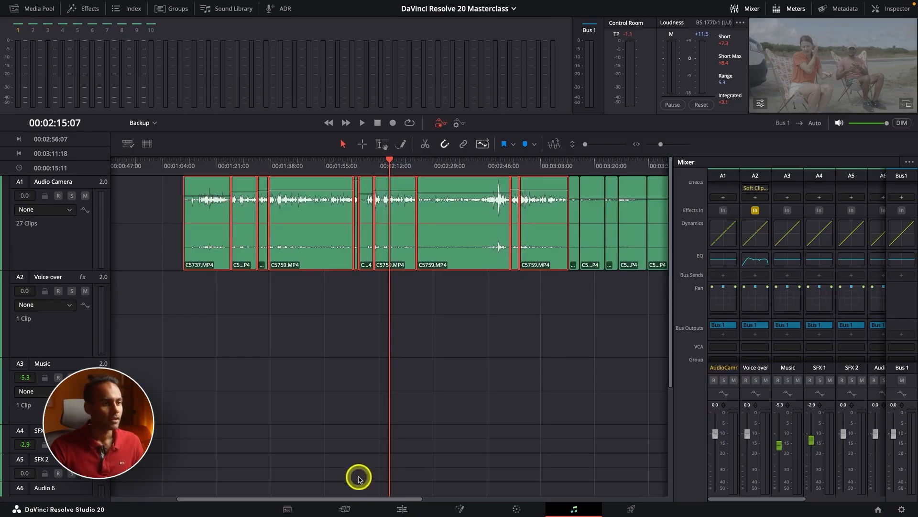
Switch to the Edit page and examine the waveforms of the level-matched clips on track A1
click(410, 510)
key(super+minus)
key(super+equal)
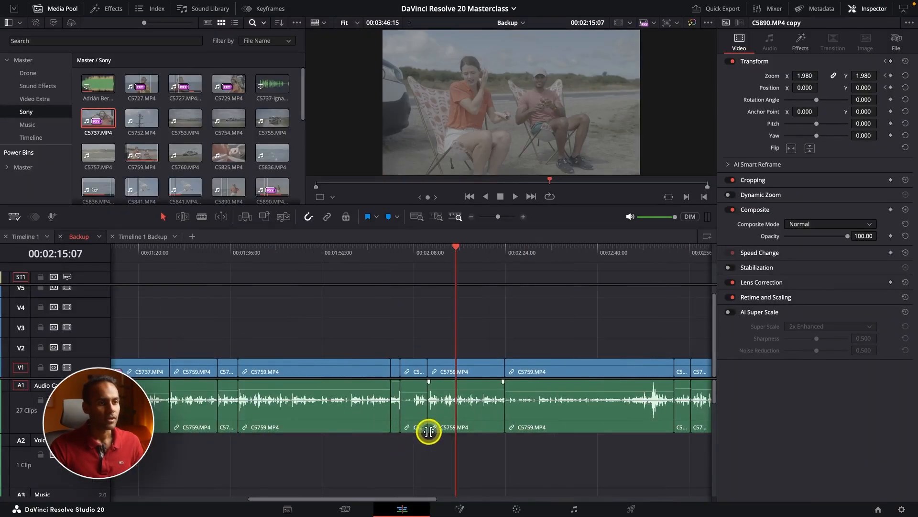
key(super+minus)
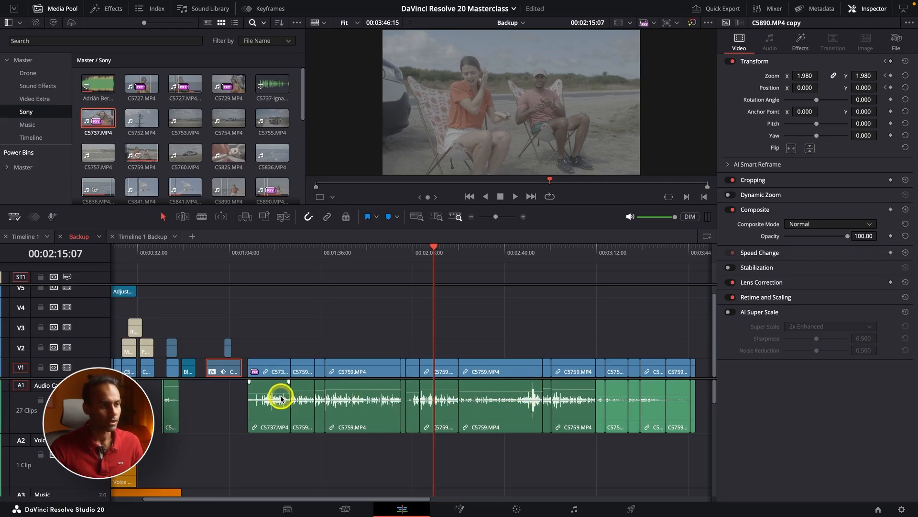
drag(279, 393, 279, 394)
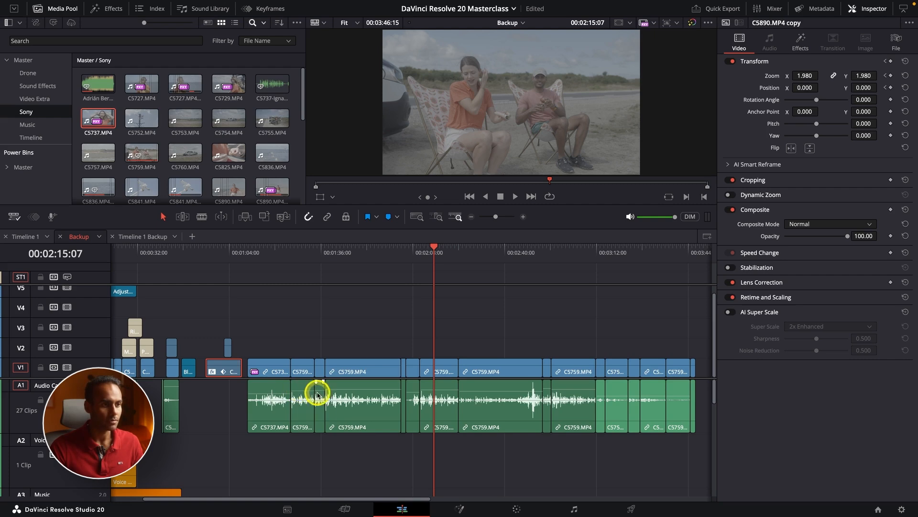
drag(335, 390, 335, 390)
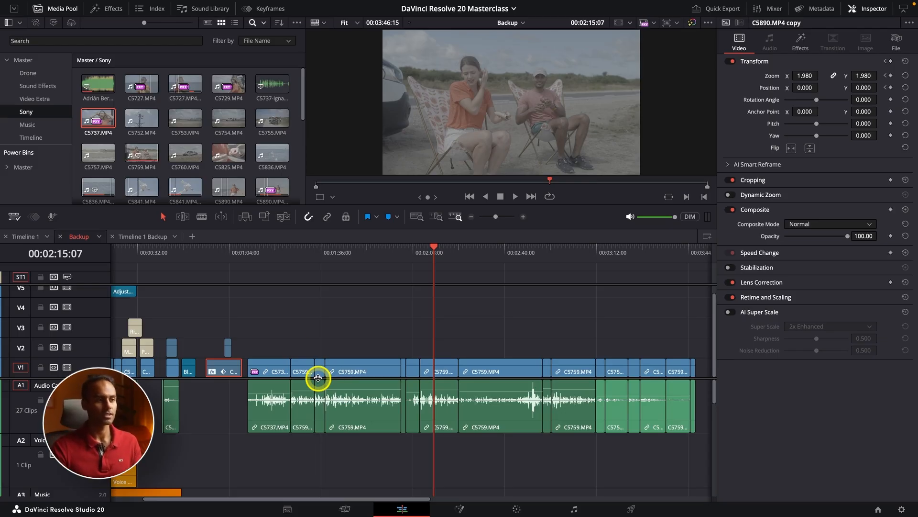
Play the level-matched clips from 00:01:12:12, sampling several points up to 00:02:57:11 to compare their loudness
click(253, 254)
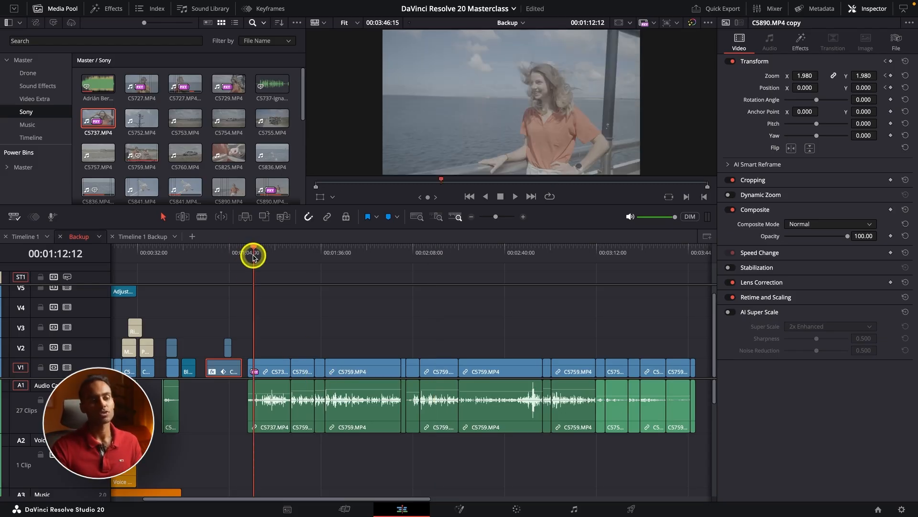
key(space)
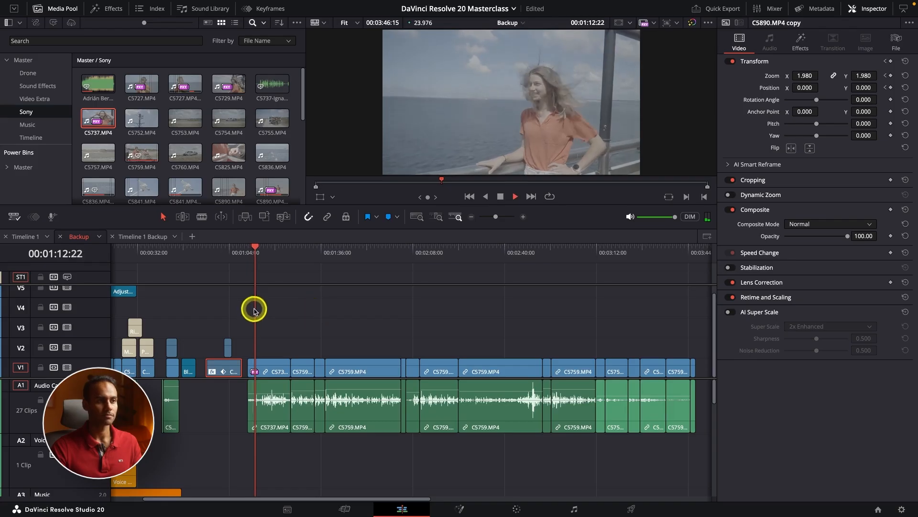
click(273, 256)
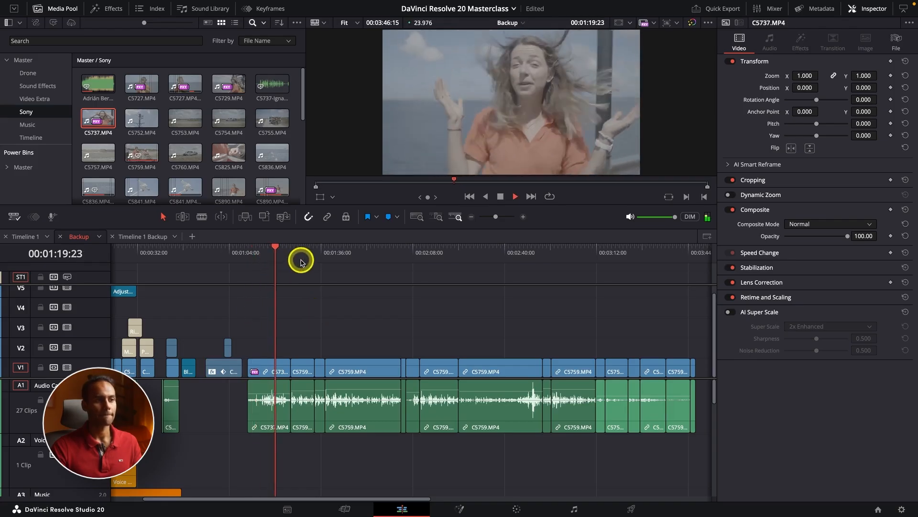
click(348, 257)
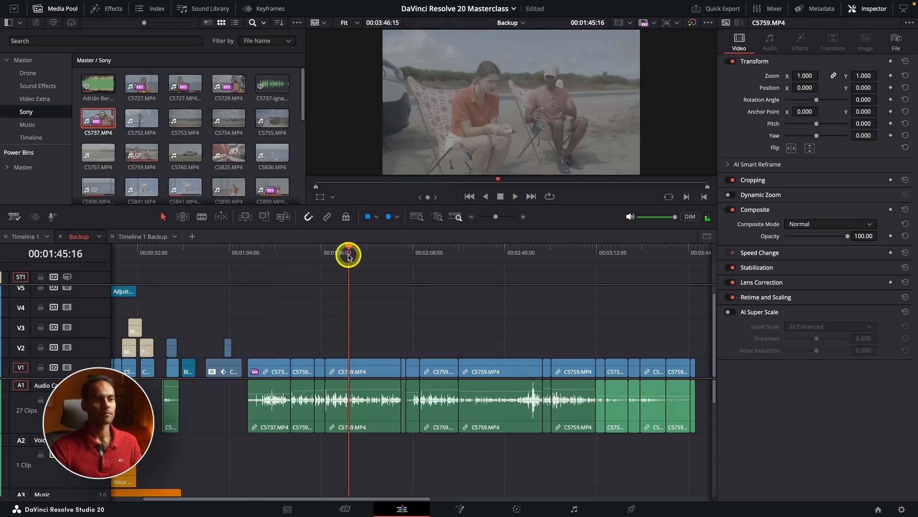
click(433, 253)
click(519, 252)
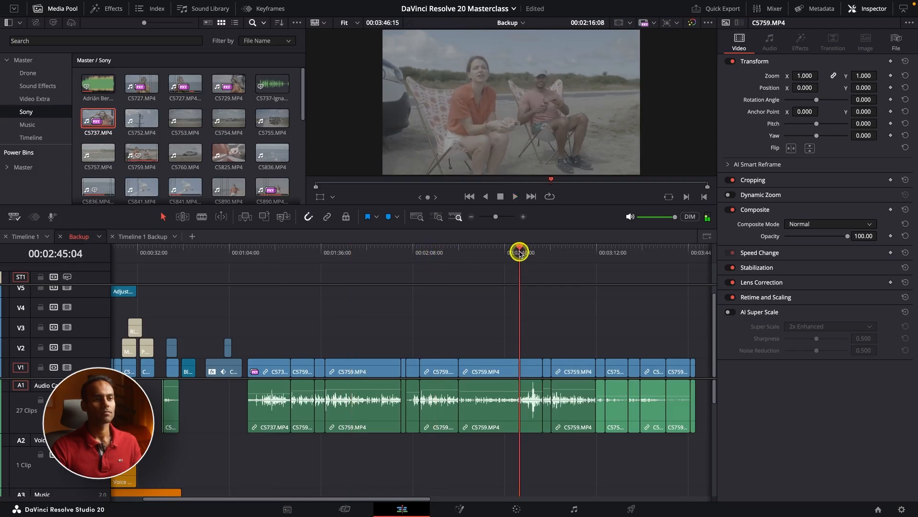
click(554, 252)
key(space)
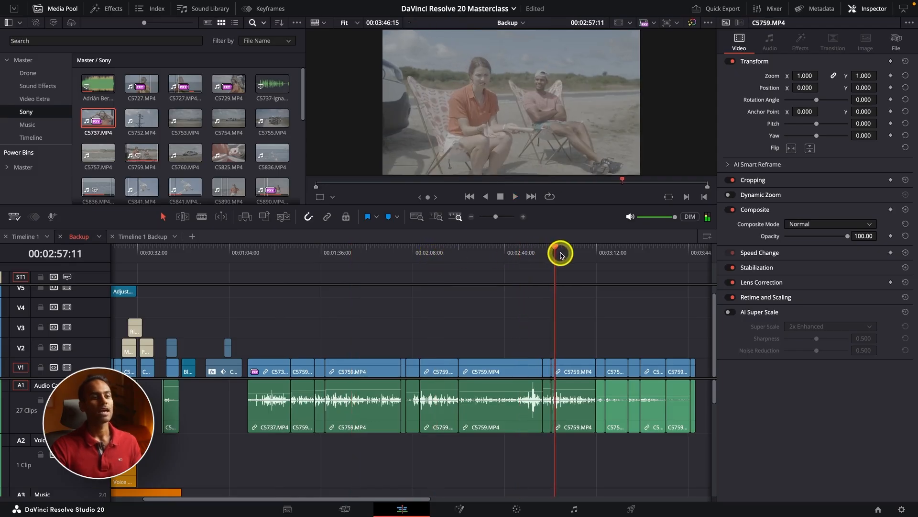
key(super+minus)
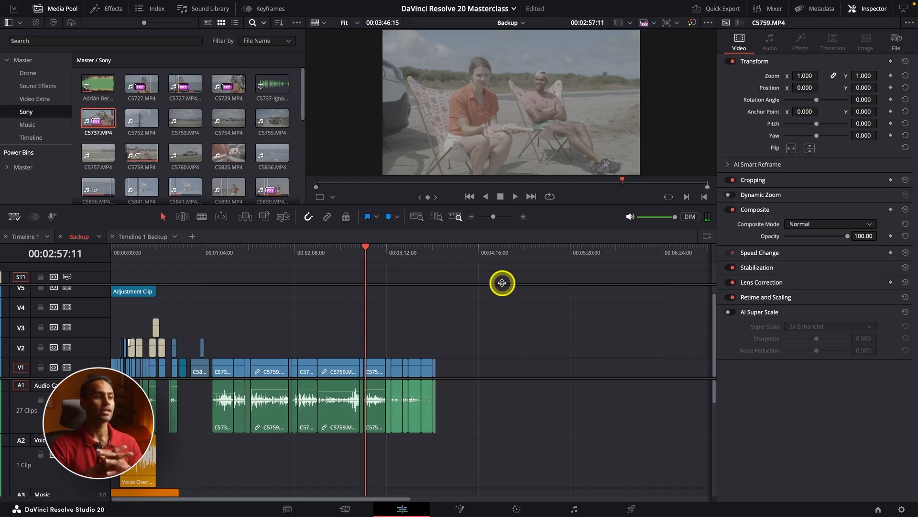